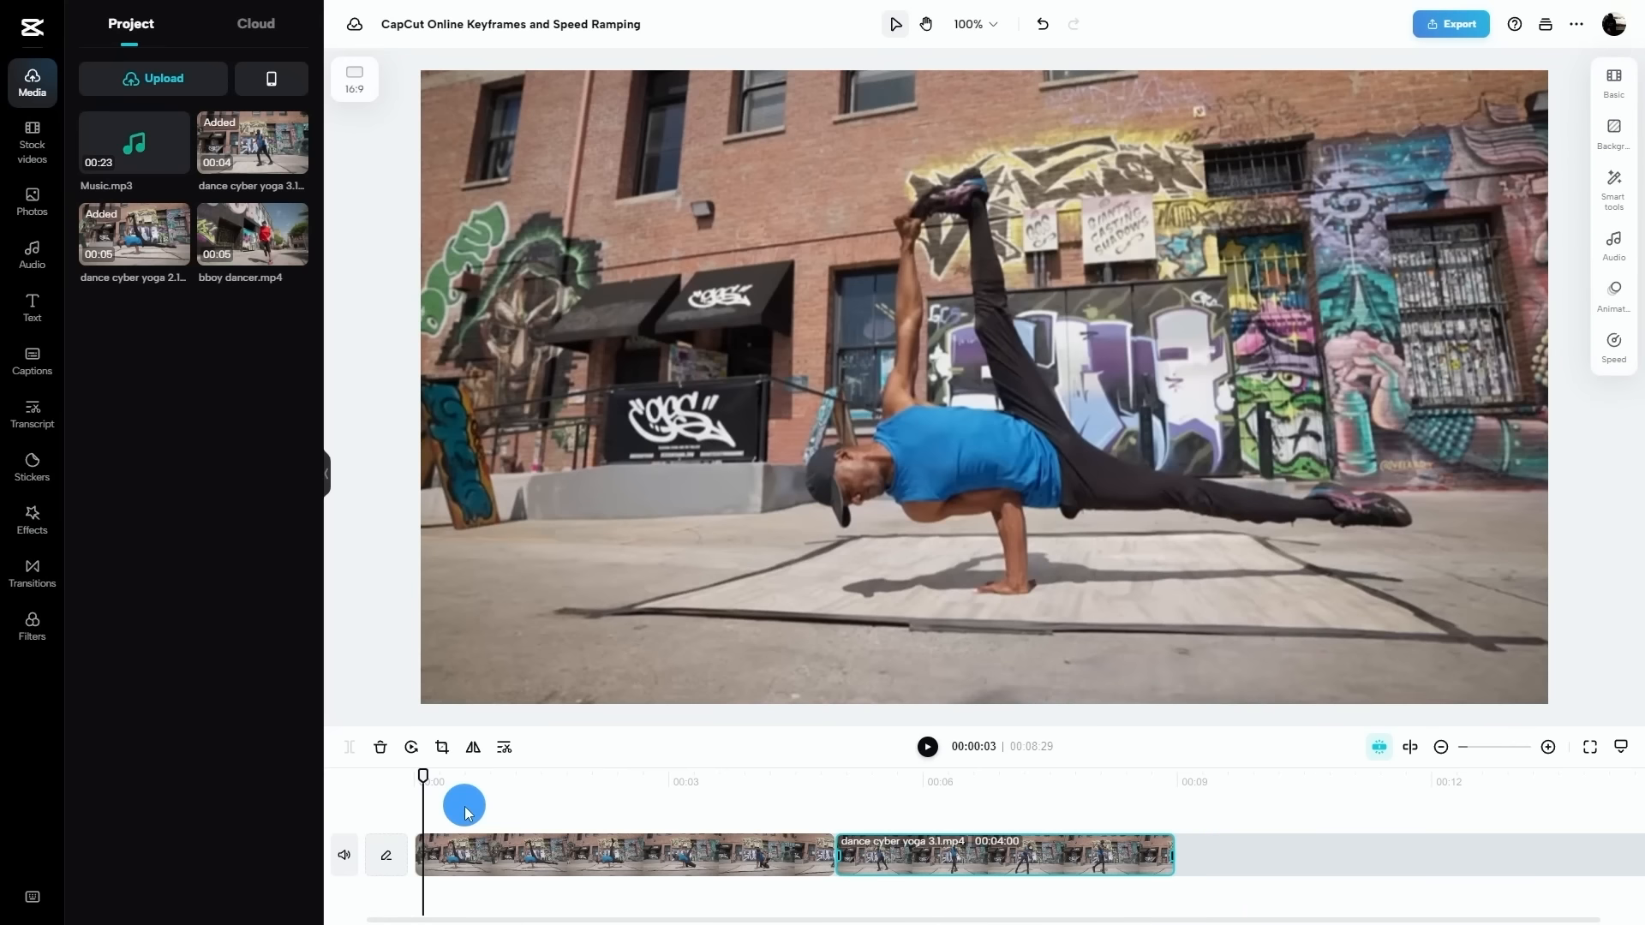
# - Play back the sequence of the two dance cyber yoga clips
pyautogui.click(473, 851)
pyautogui.click(971, 865)
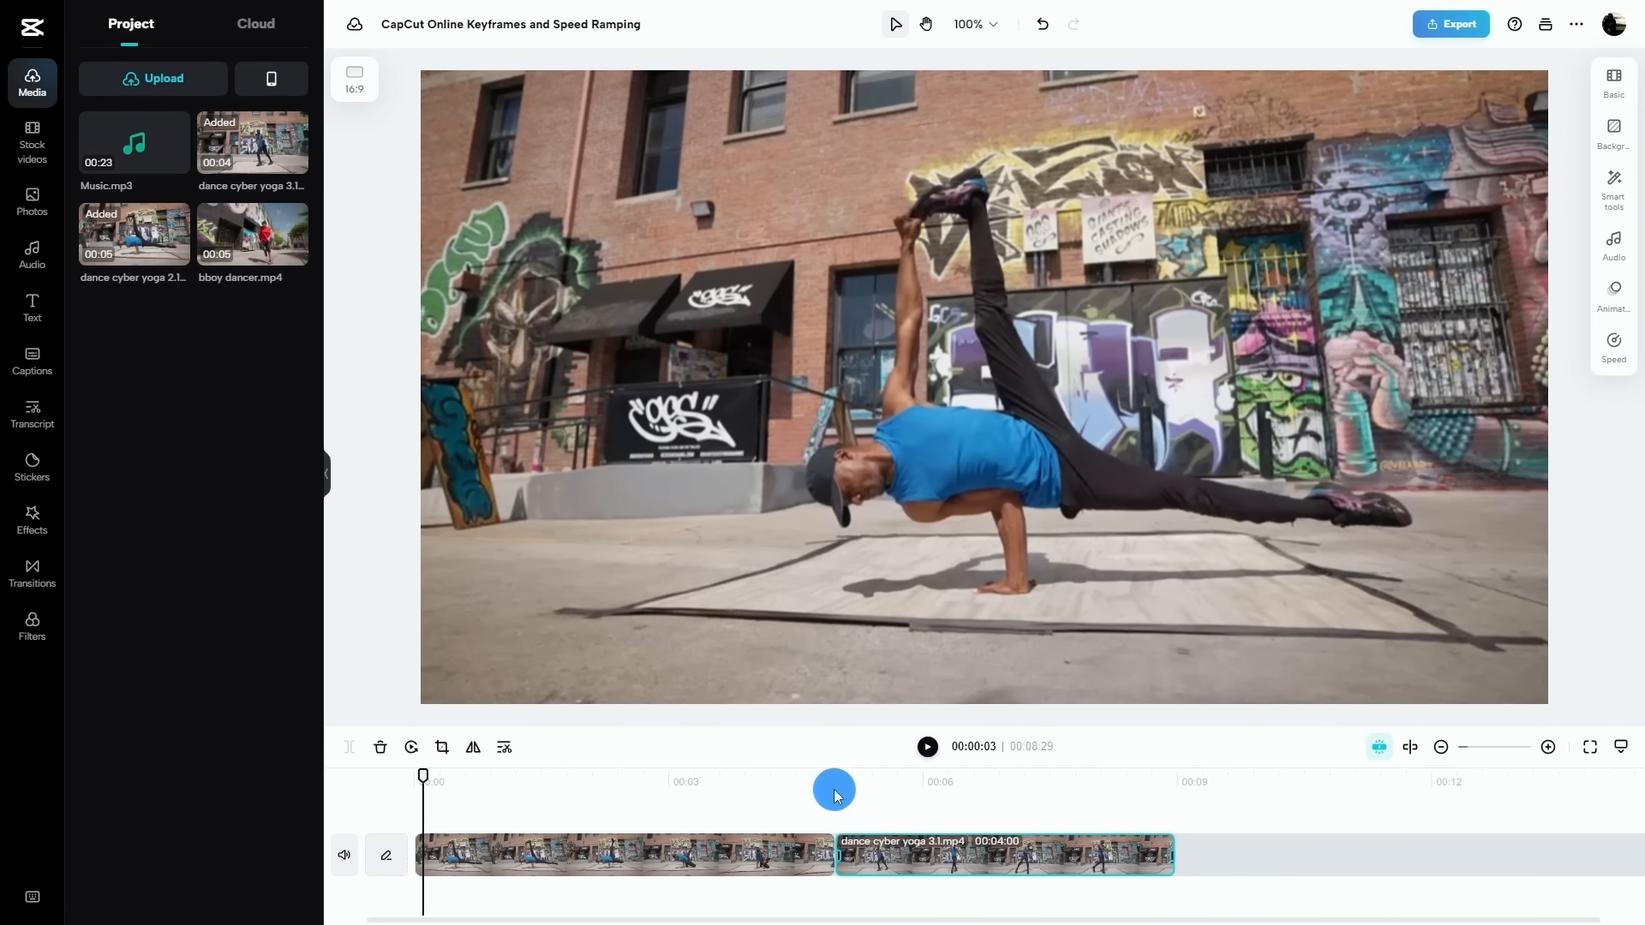
pyautogui.click(931, 756)
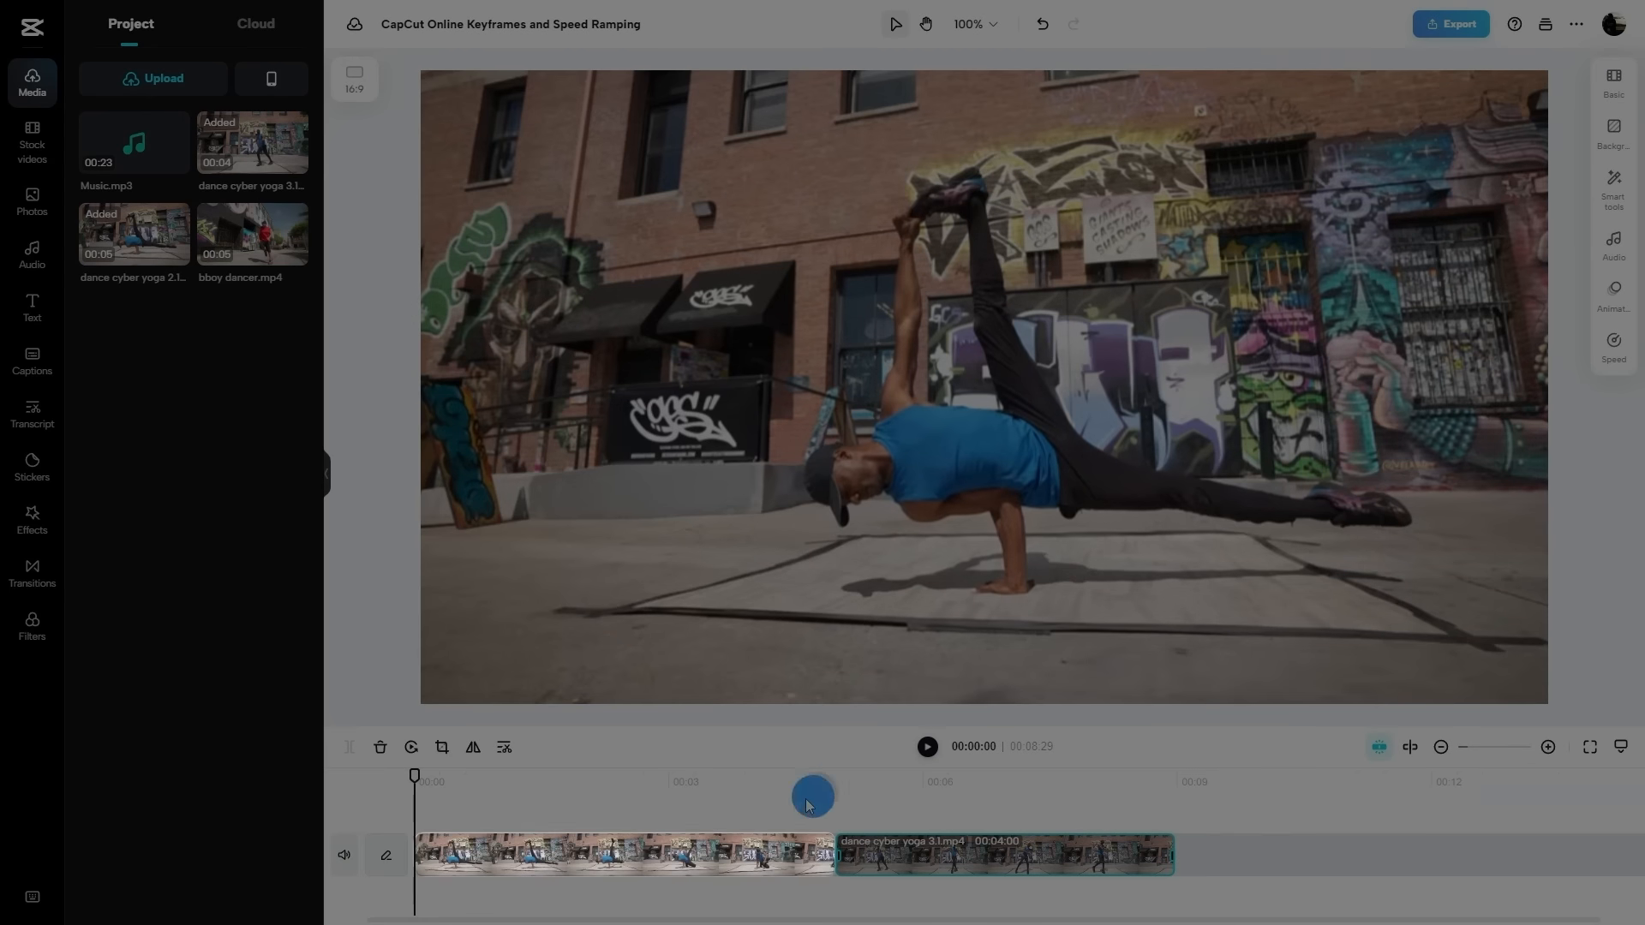
# - Open the speed settings of the first dance clip and try faster and slower normal playback speeds
pyautogui.click(578, 859)
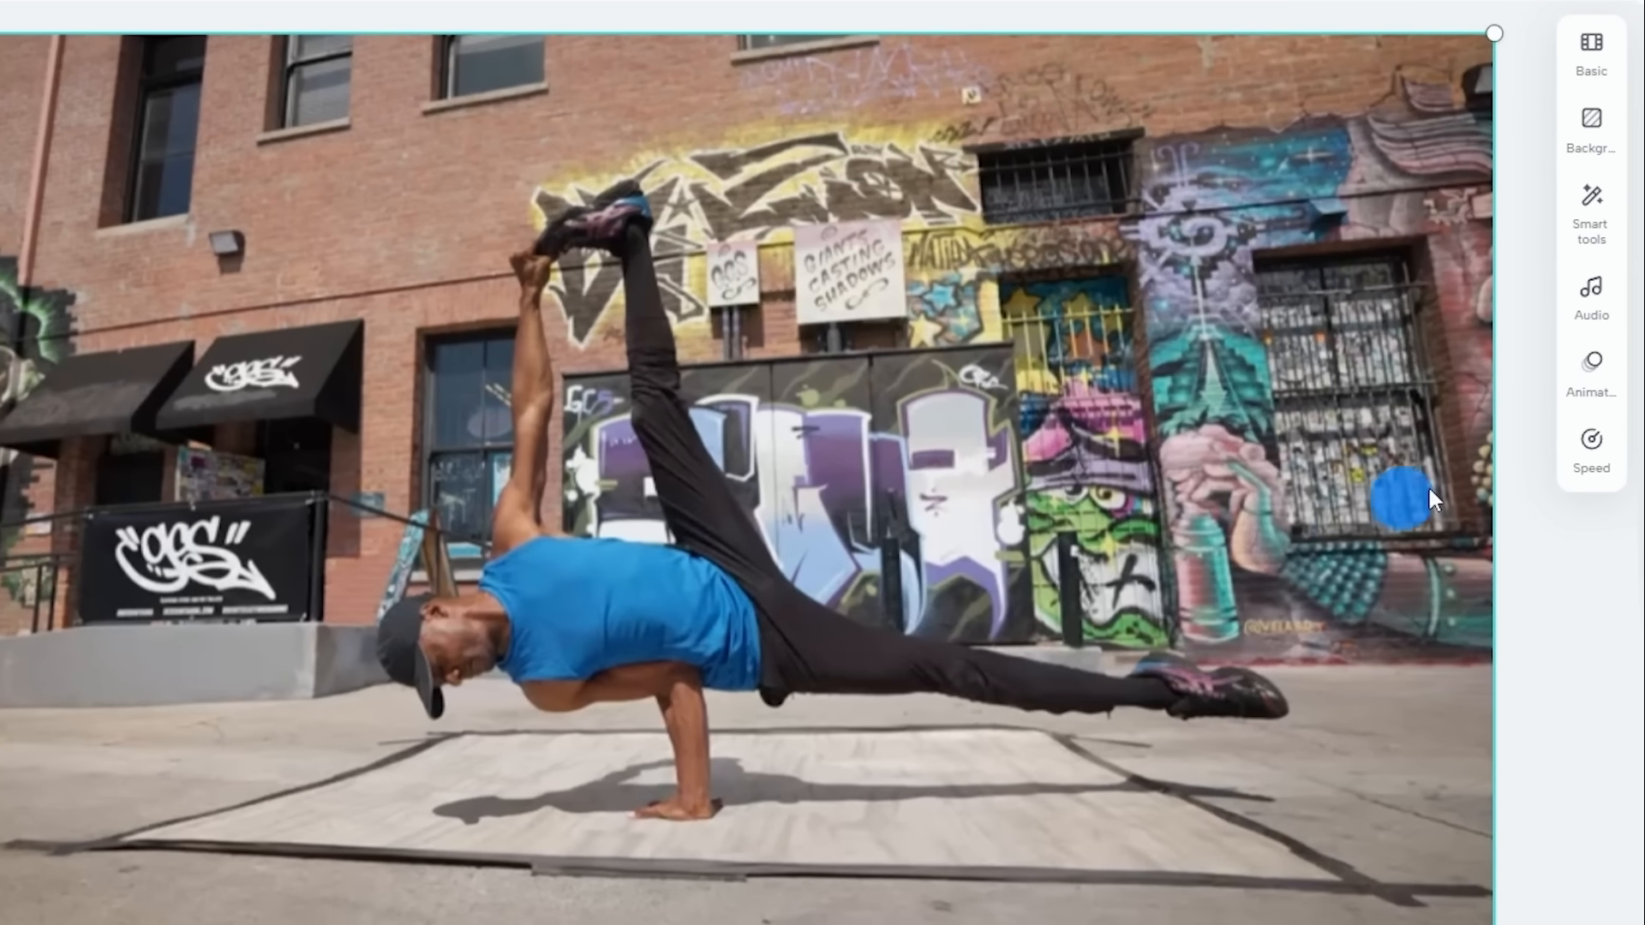
pyautogui.click(1588, 454)
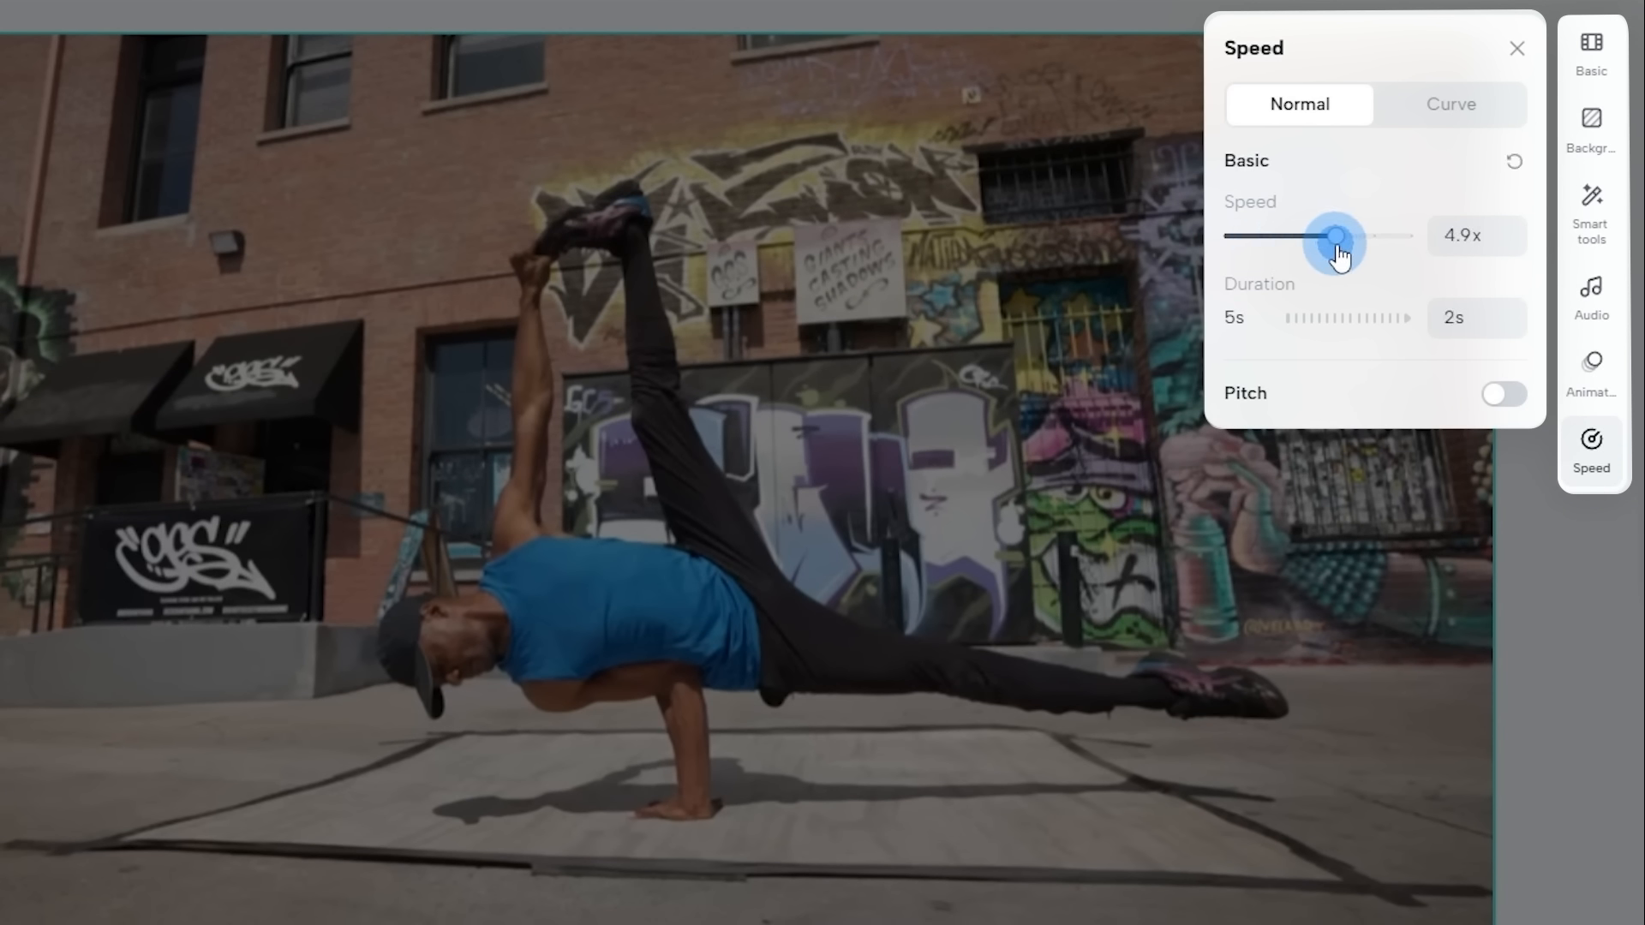
pyautogui.moveTo(1341, 255); pyautogui.dragTo(1304, 254)
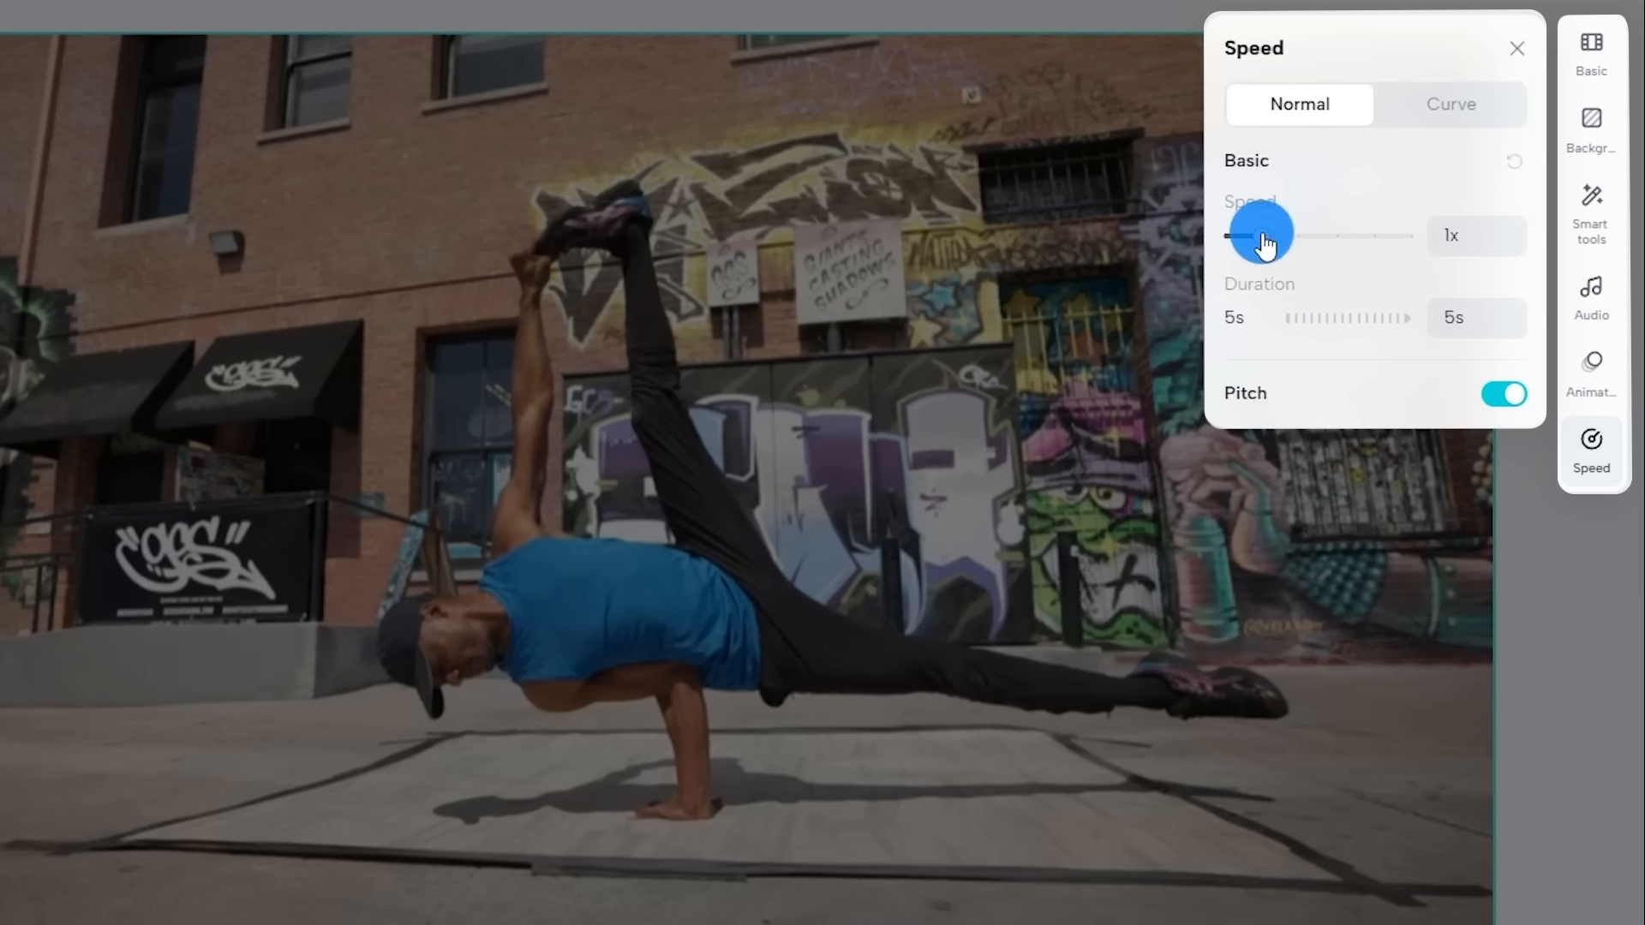
# - Set the first clip's duration to 2s in the normal speed settings and play the result
pyautogui.click(1457, 321)
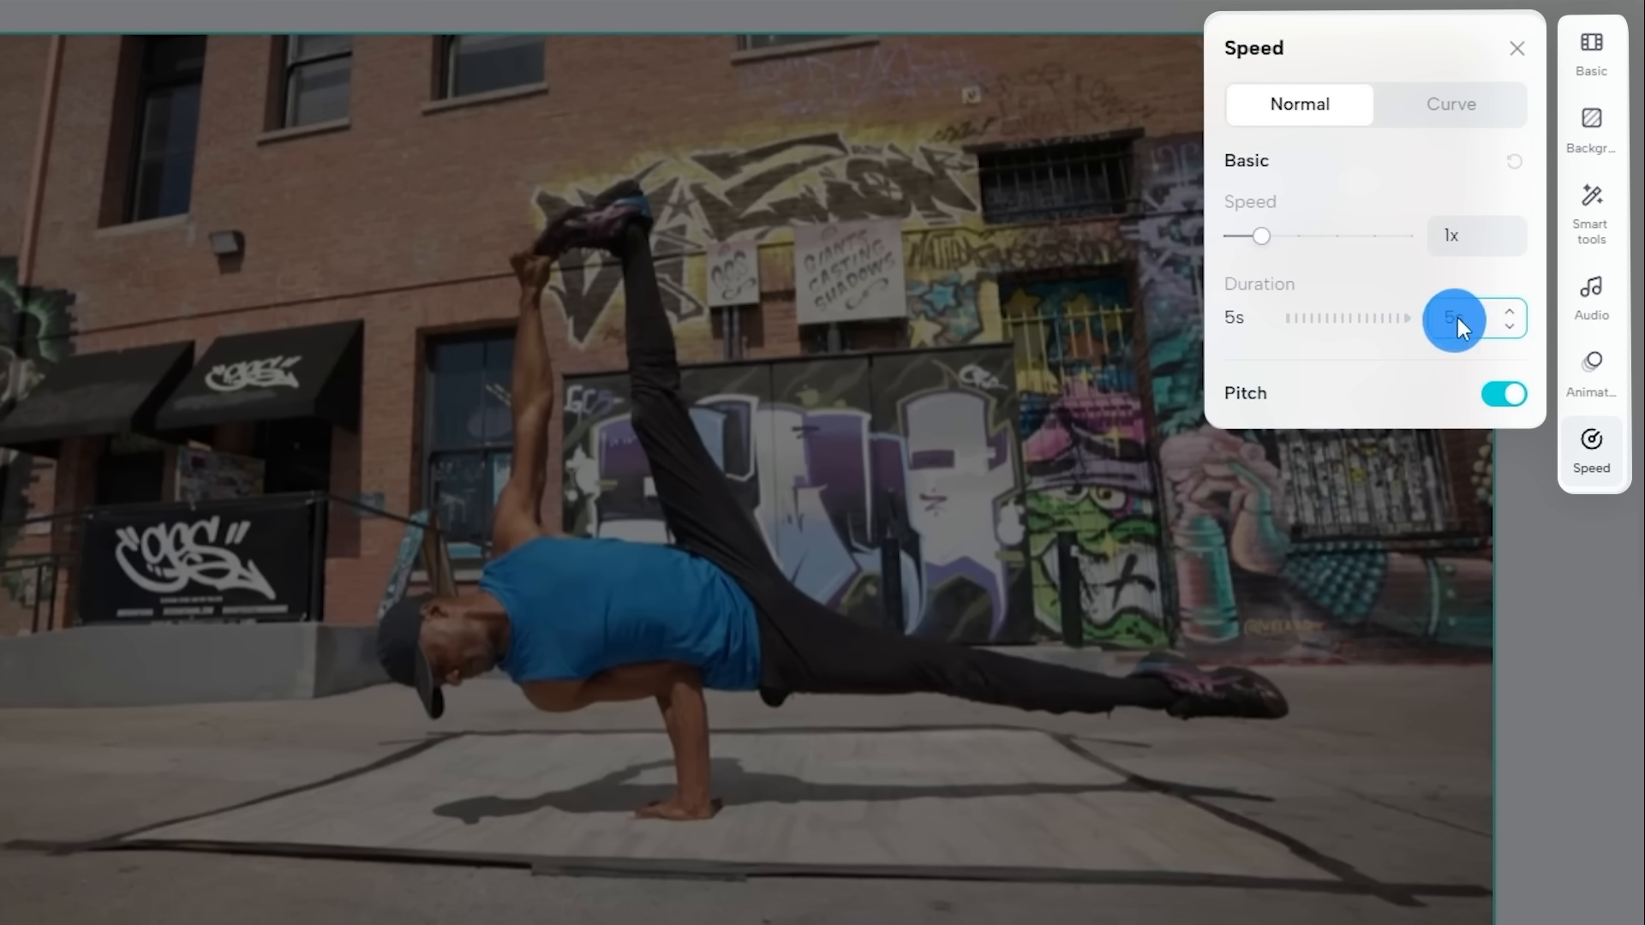
pyautogui.click(1420, 404)
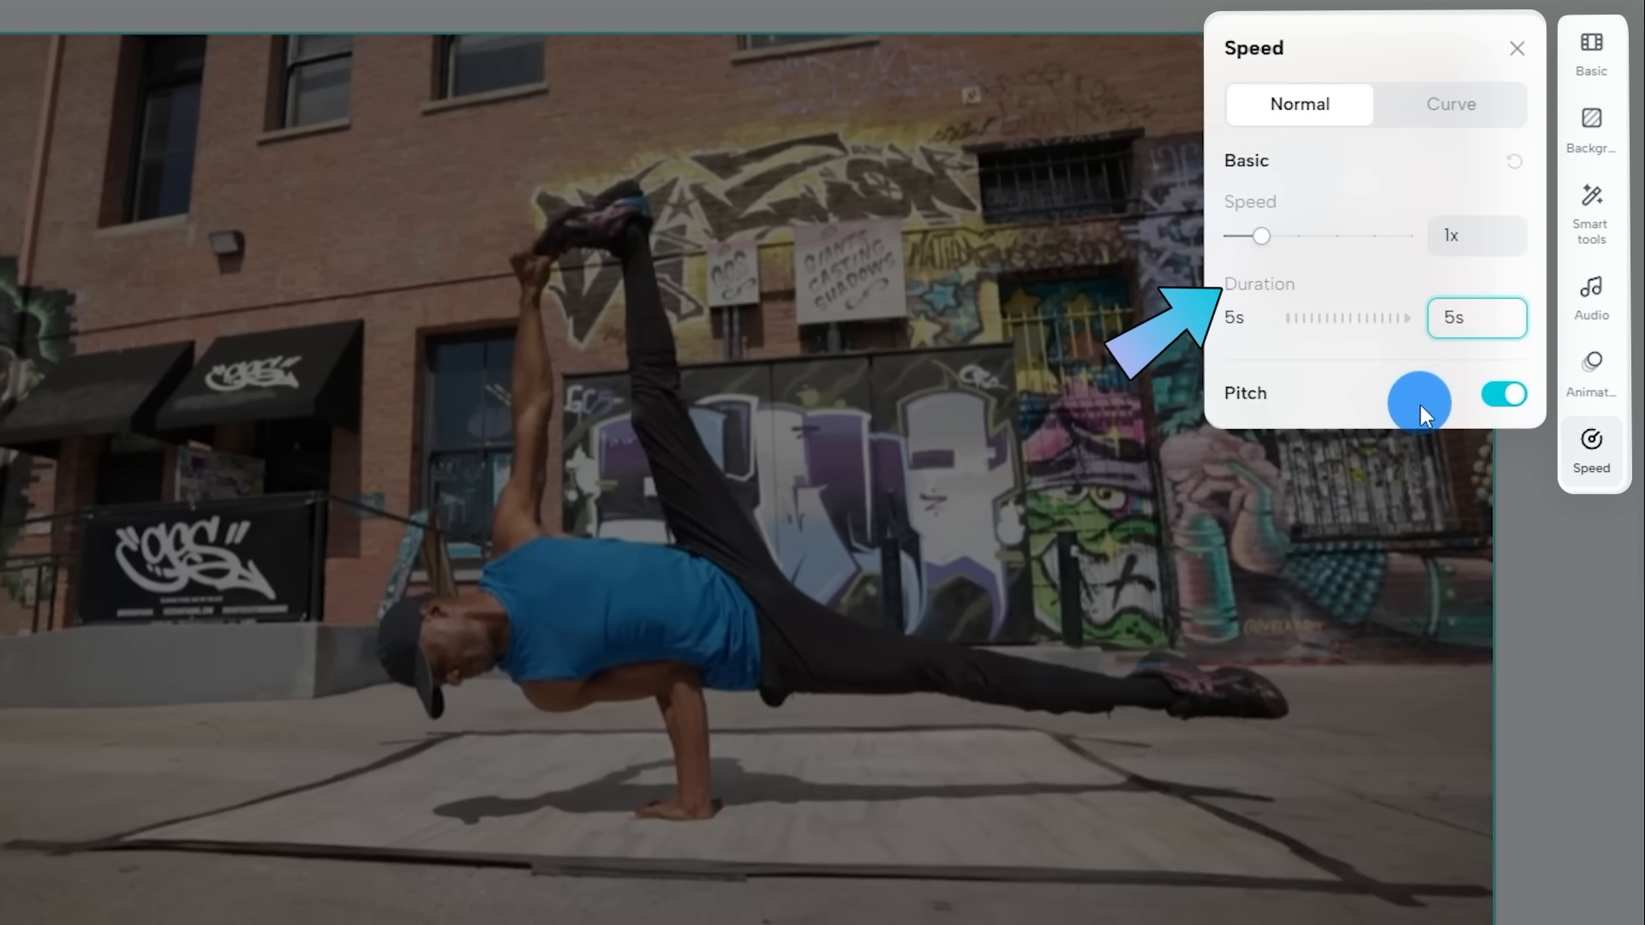
pyautogui.click(1592, 893)
pyautogui.press('BackSpace')
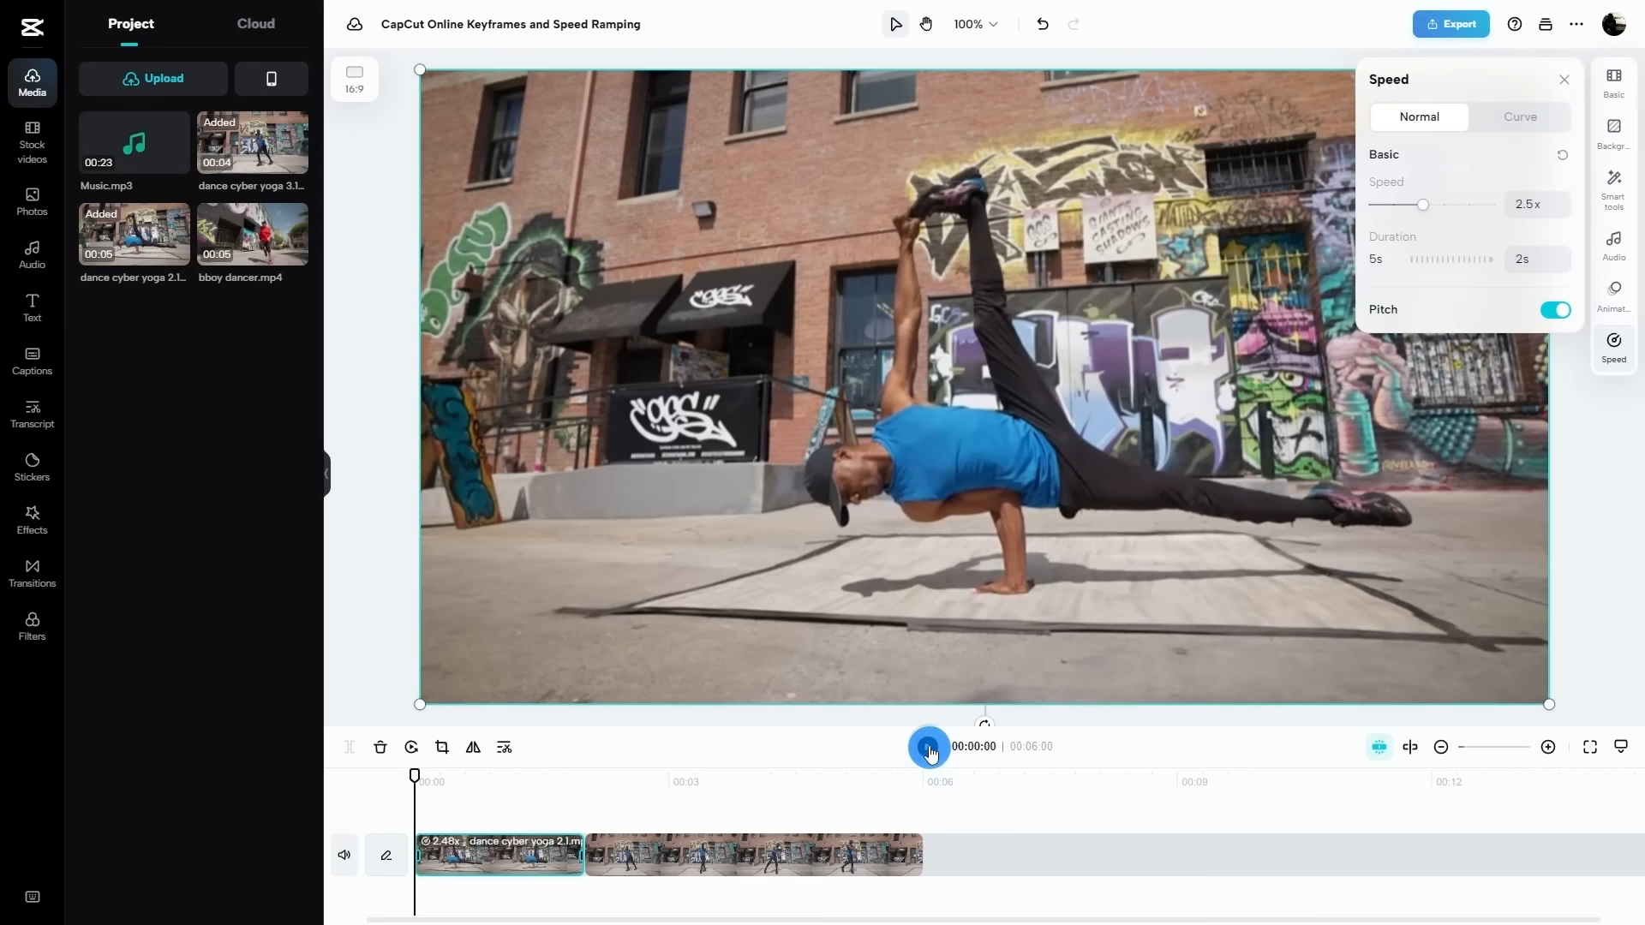
pyautogui.click(928, 747)
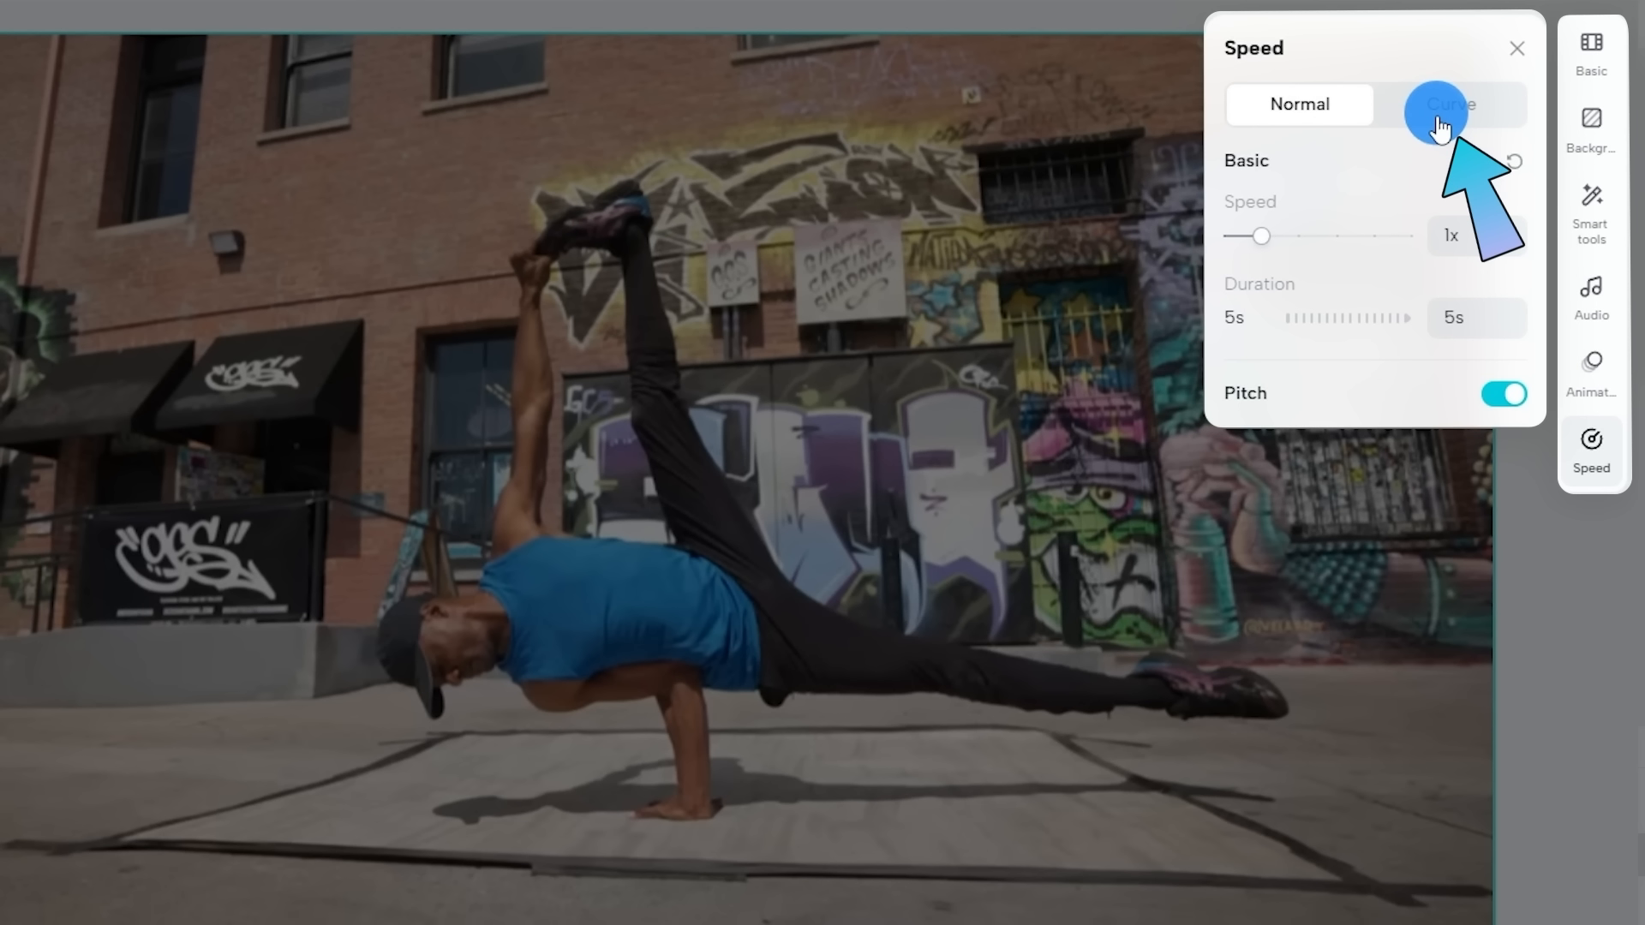
# - Try the Custom speed curve on the first clip, raising its second point and lowering its middle point, and reset the curve
pyautogui.click(1440, 120)
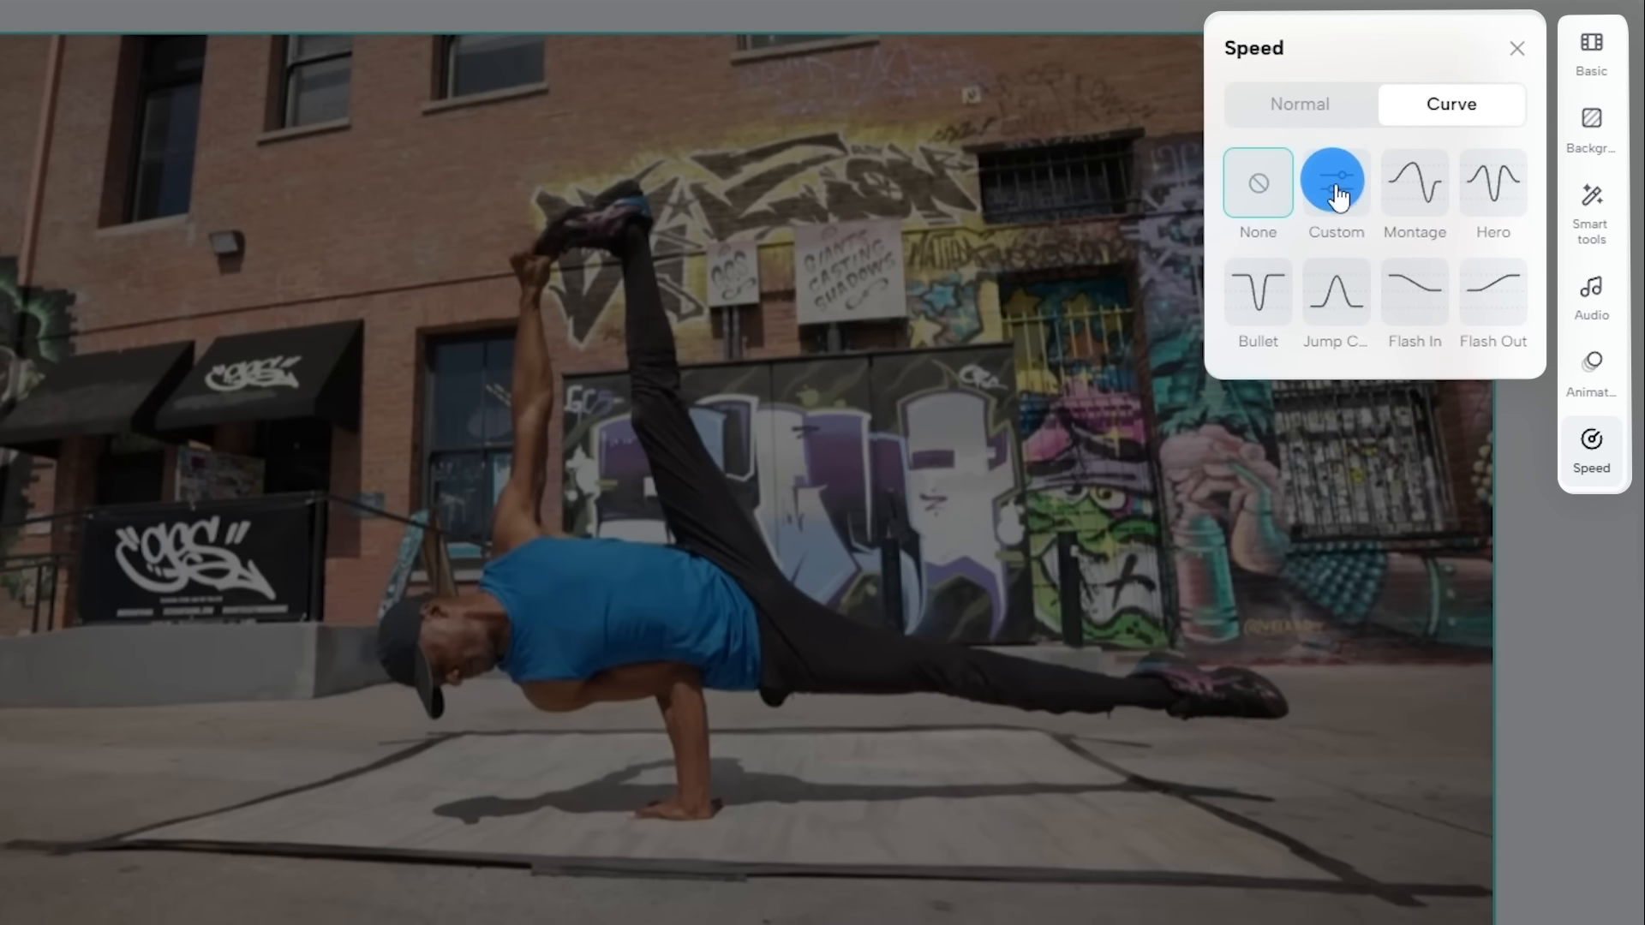
pyautogui.click(1336, 190)
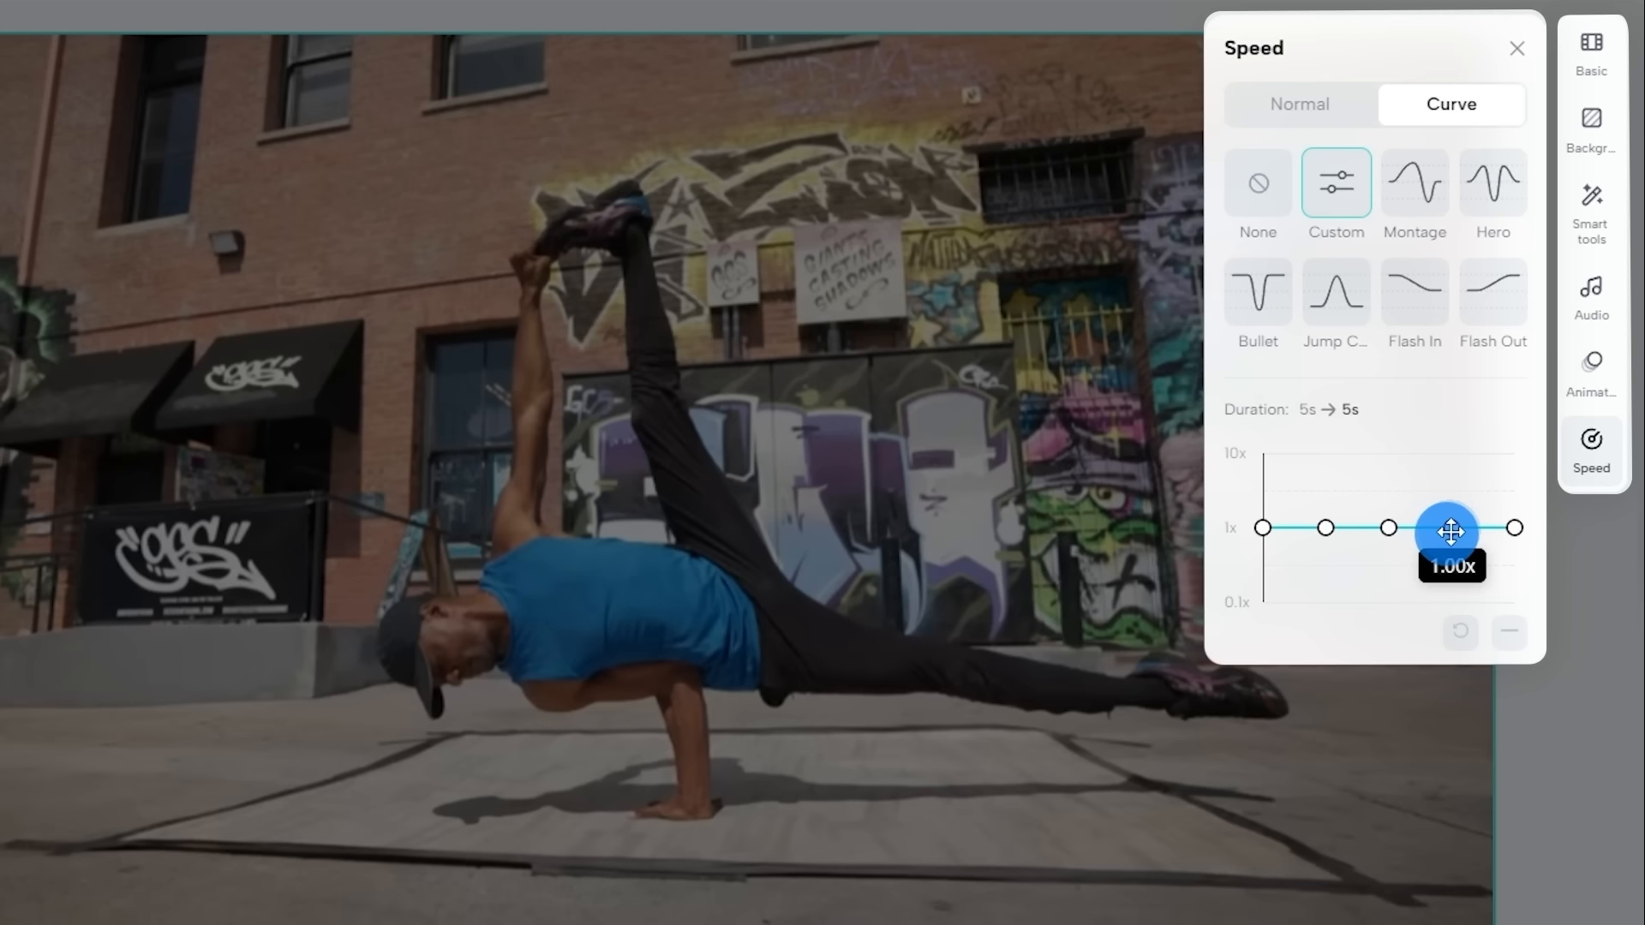
pyautogui.moveTo(1322, 521); pyautogui.dragTo(1392, 569)
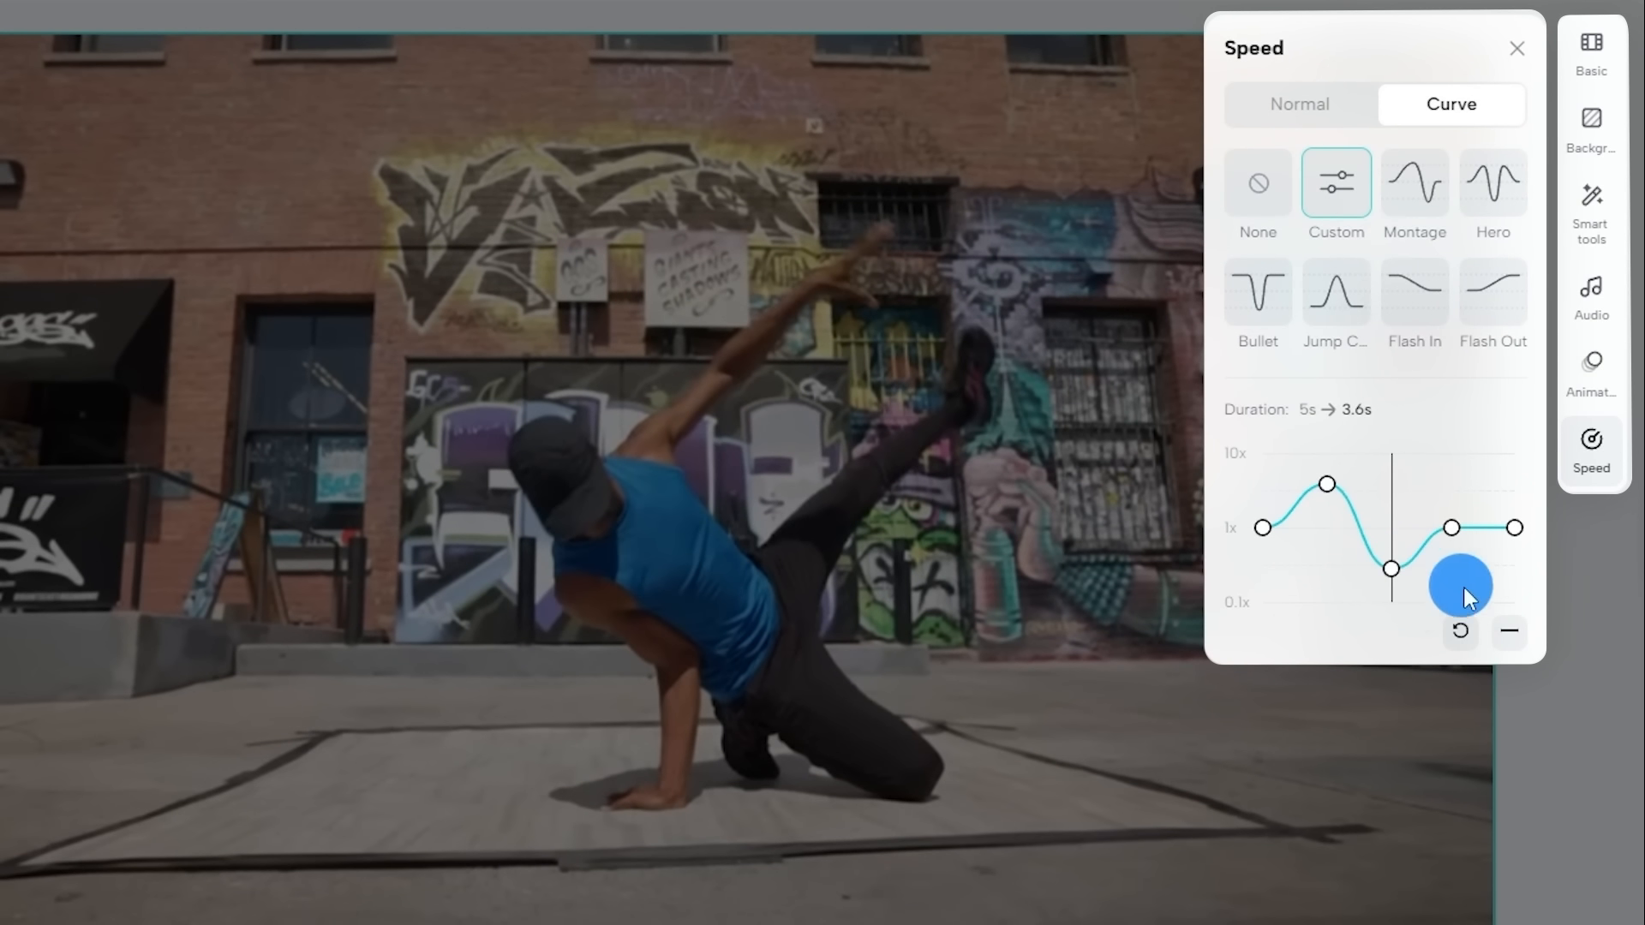
pyautogui.click(1467, 634)
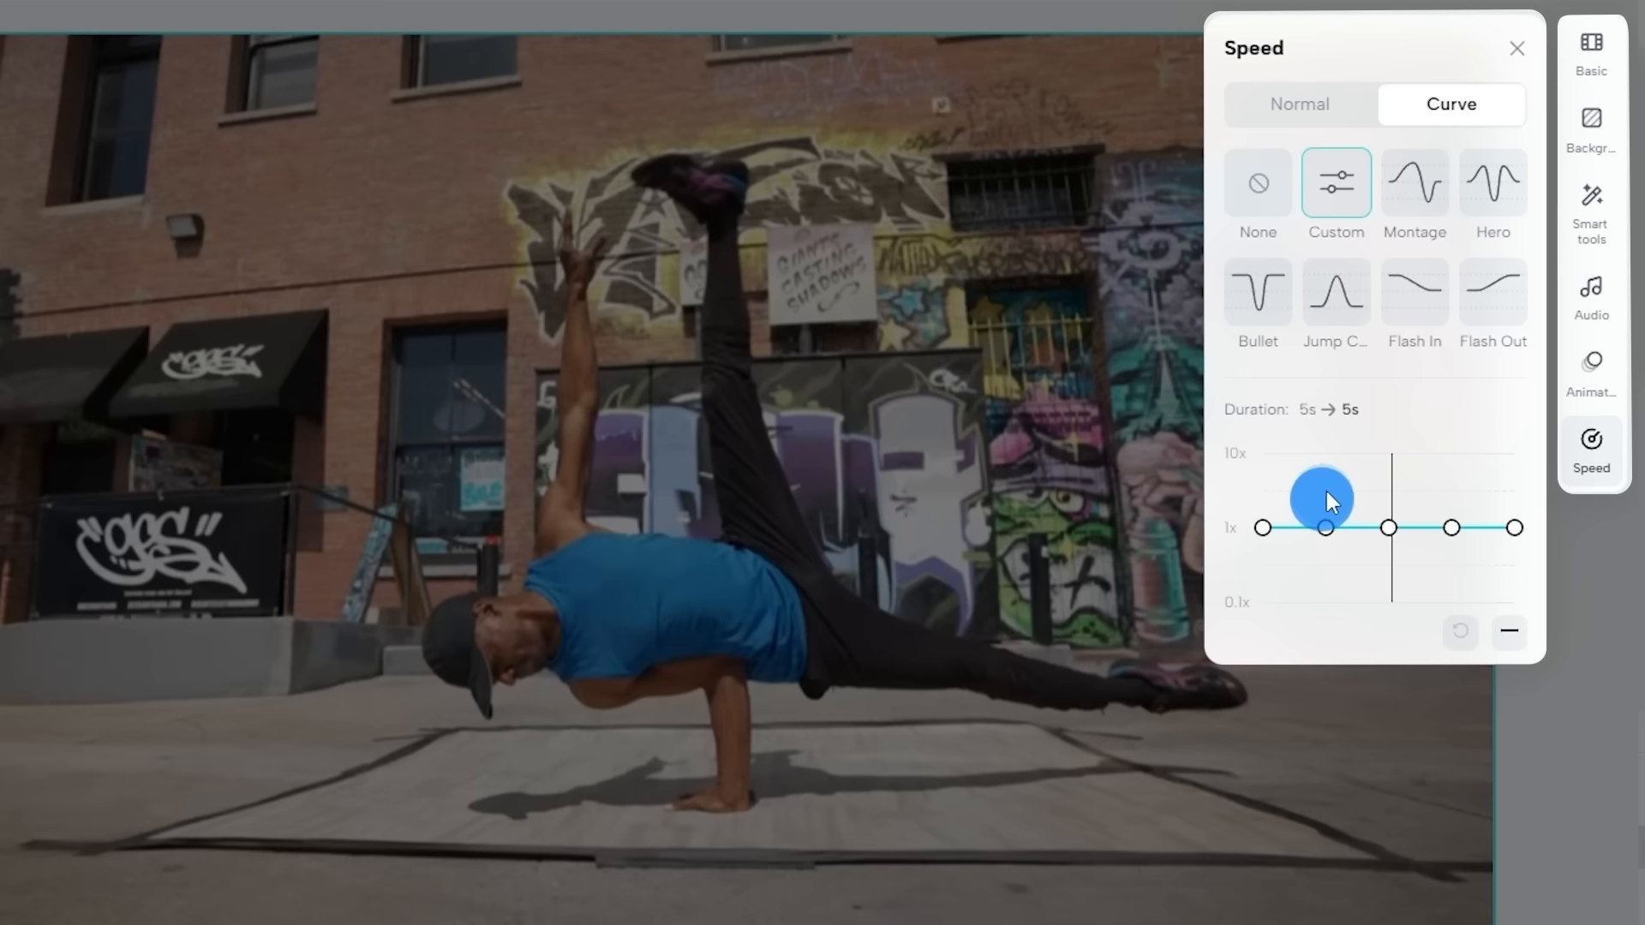
# - Try the Montage and Hero speed curves on the two clips and play the results
pyautogui.click(1419, 197)
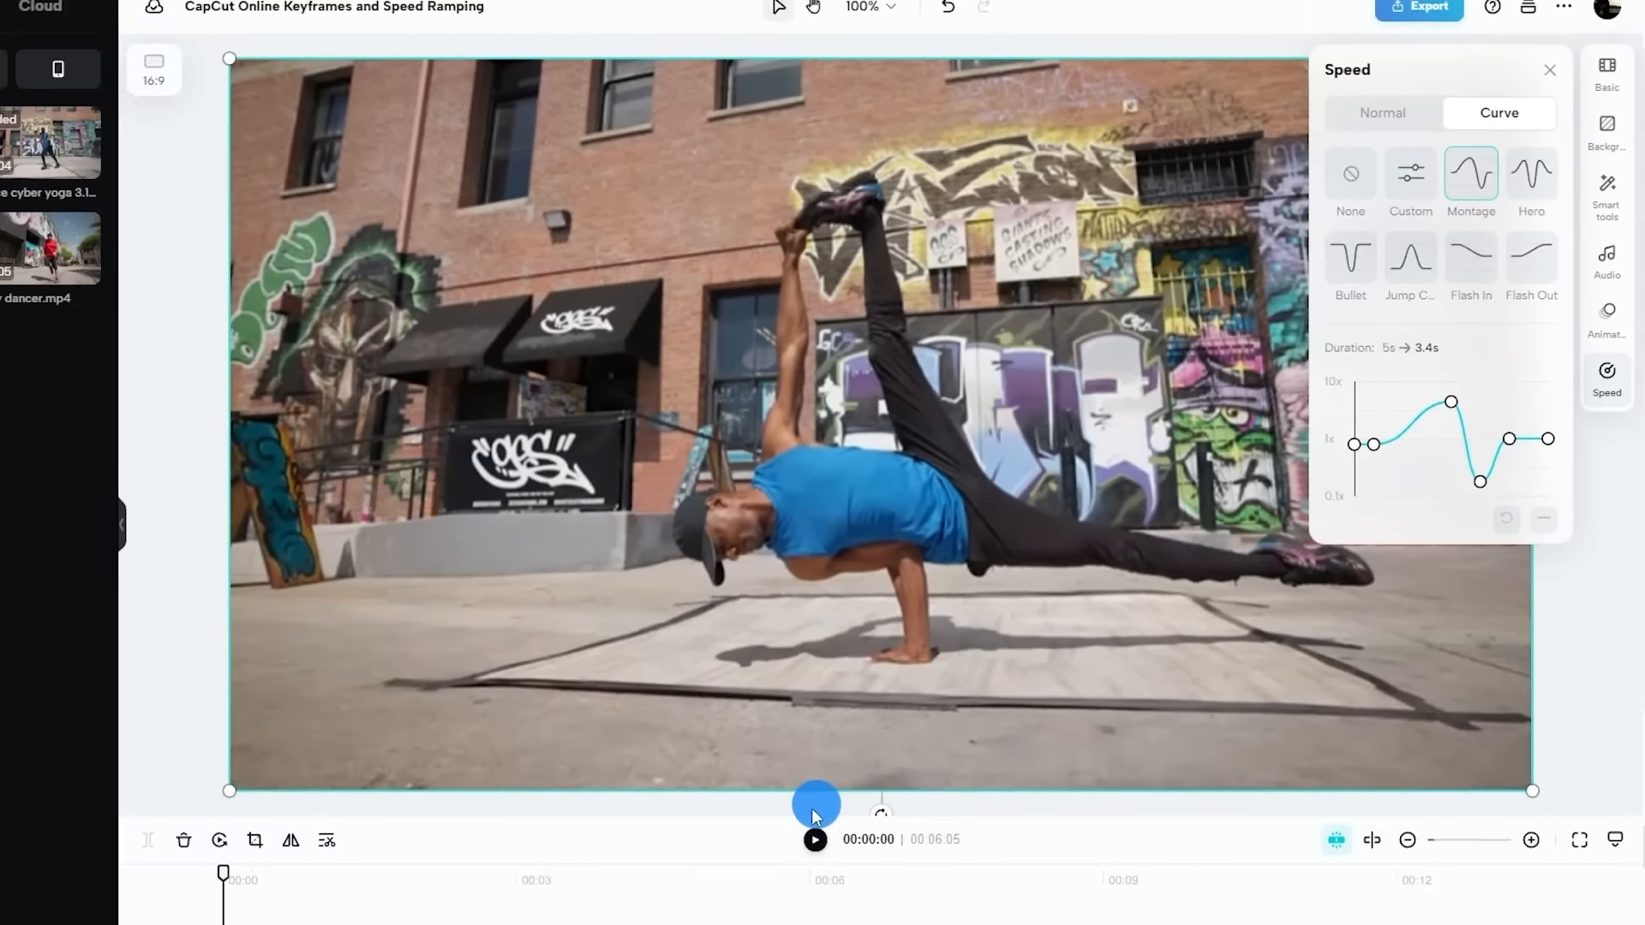
pyautogui.click(925, 747)
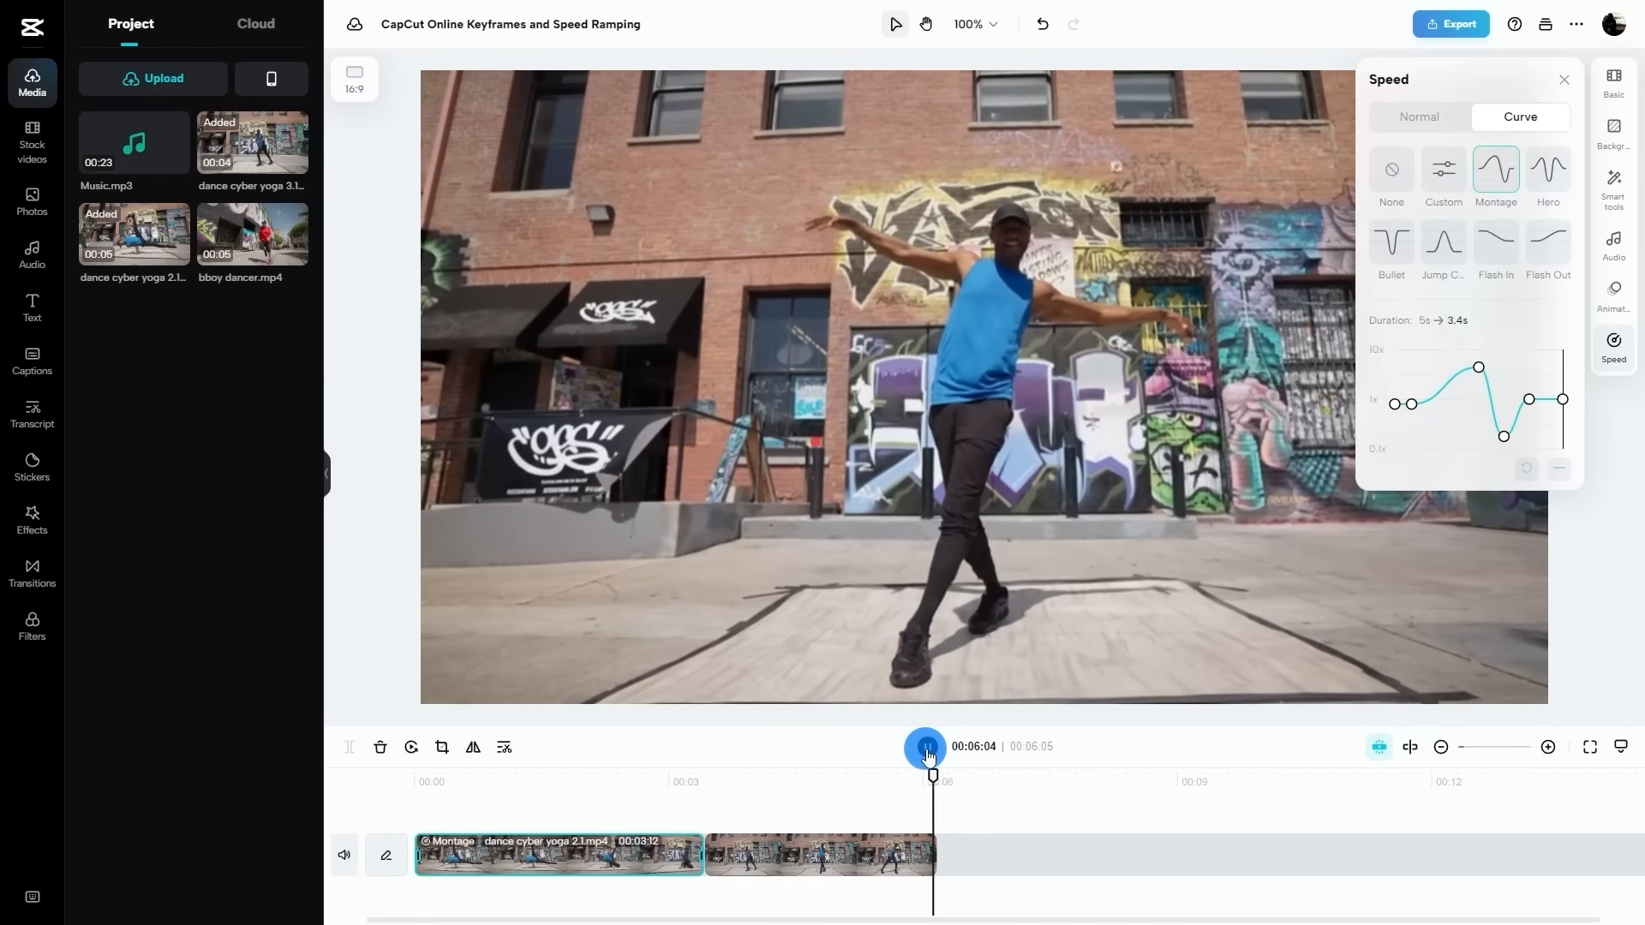
pyautogui.click(1548, 171)
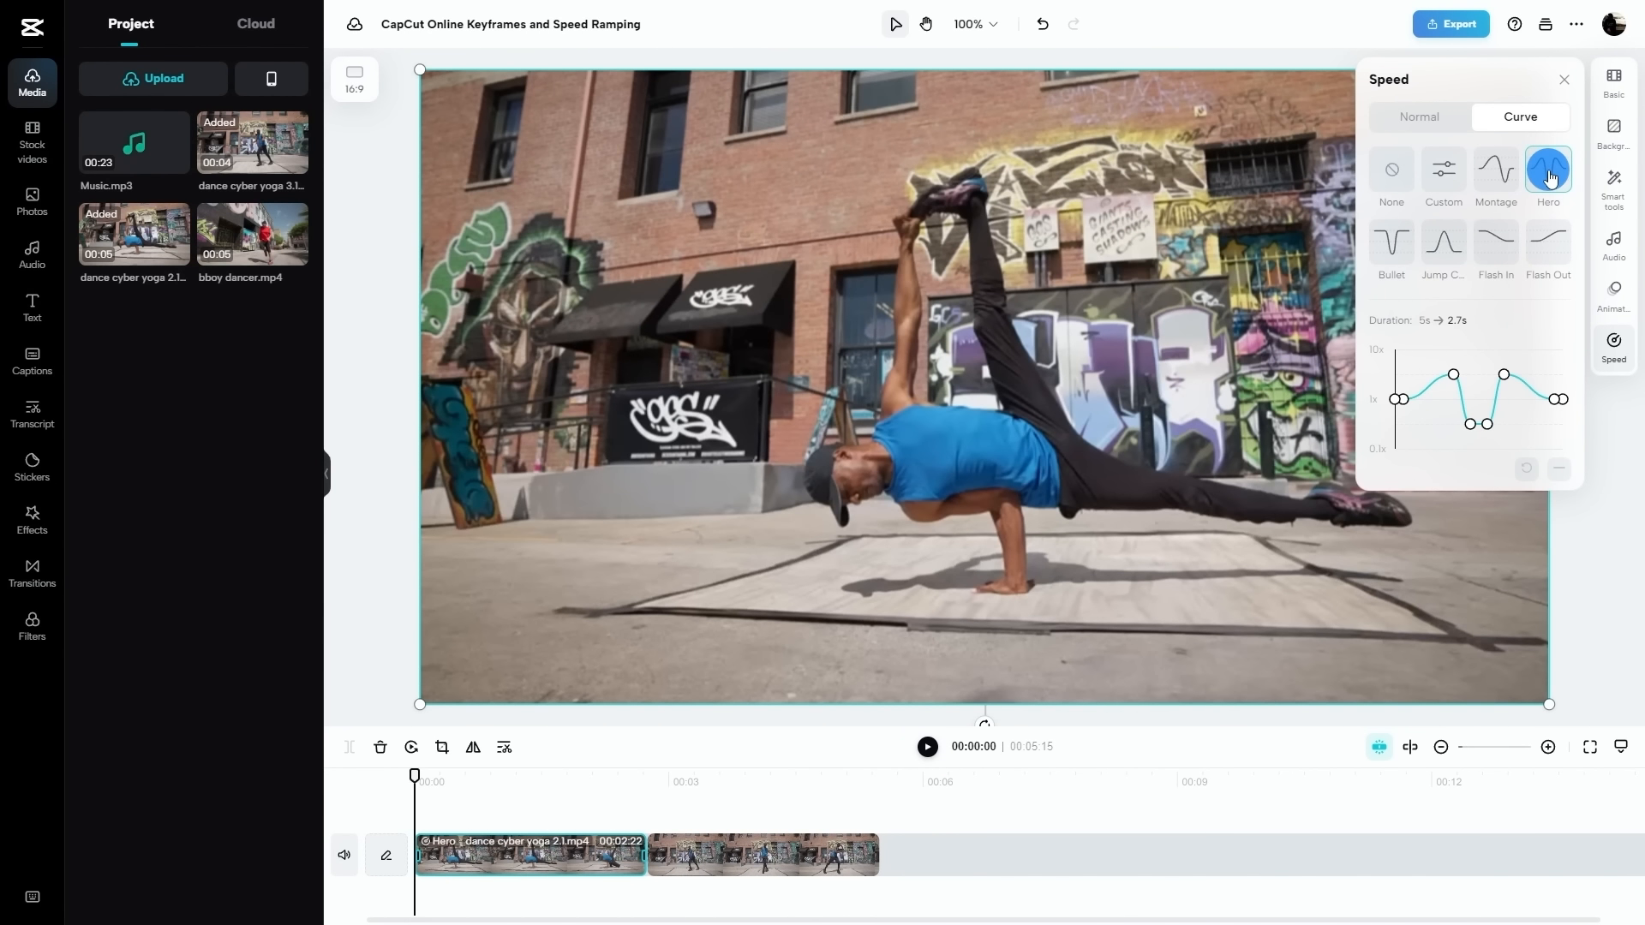
pyautogui.click(723, 855)
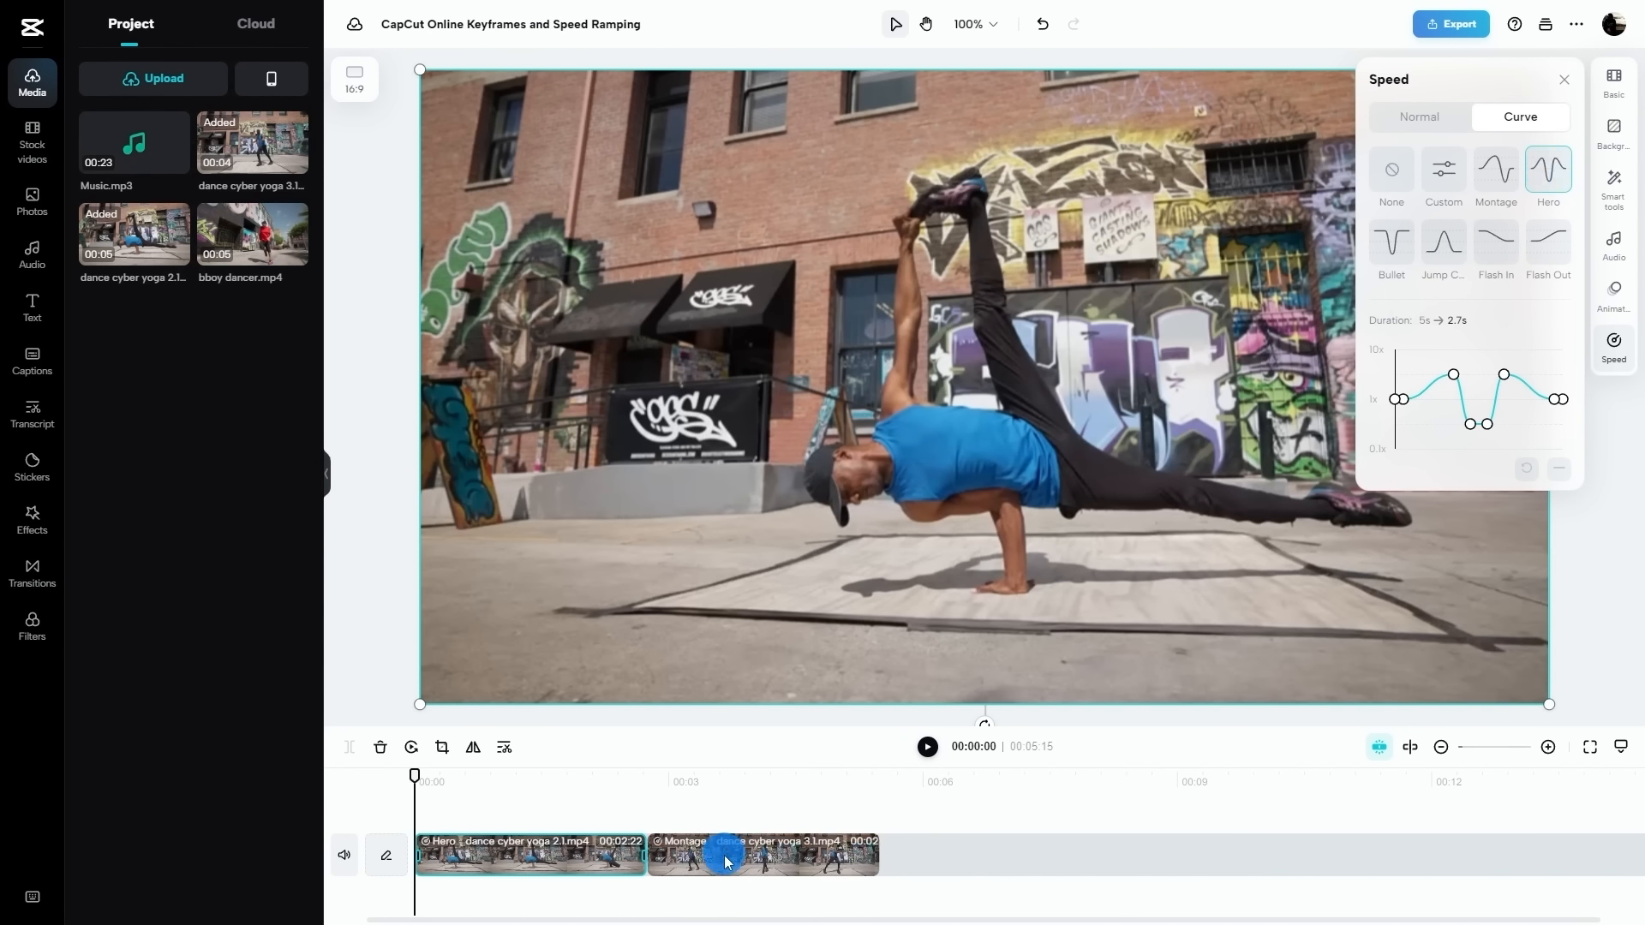
pyautogui.click(1551, 176)
pyautogui.click(928, 749)
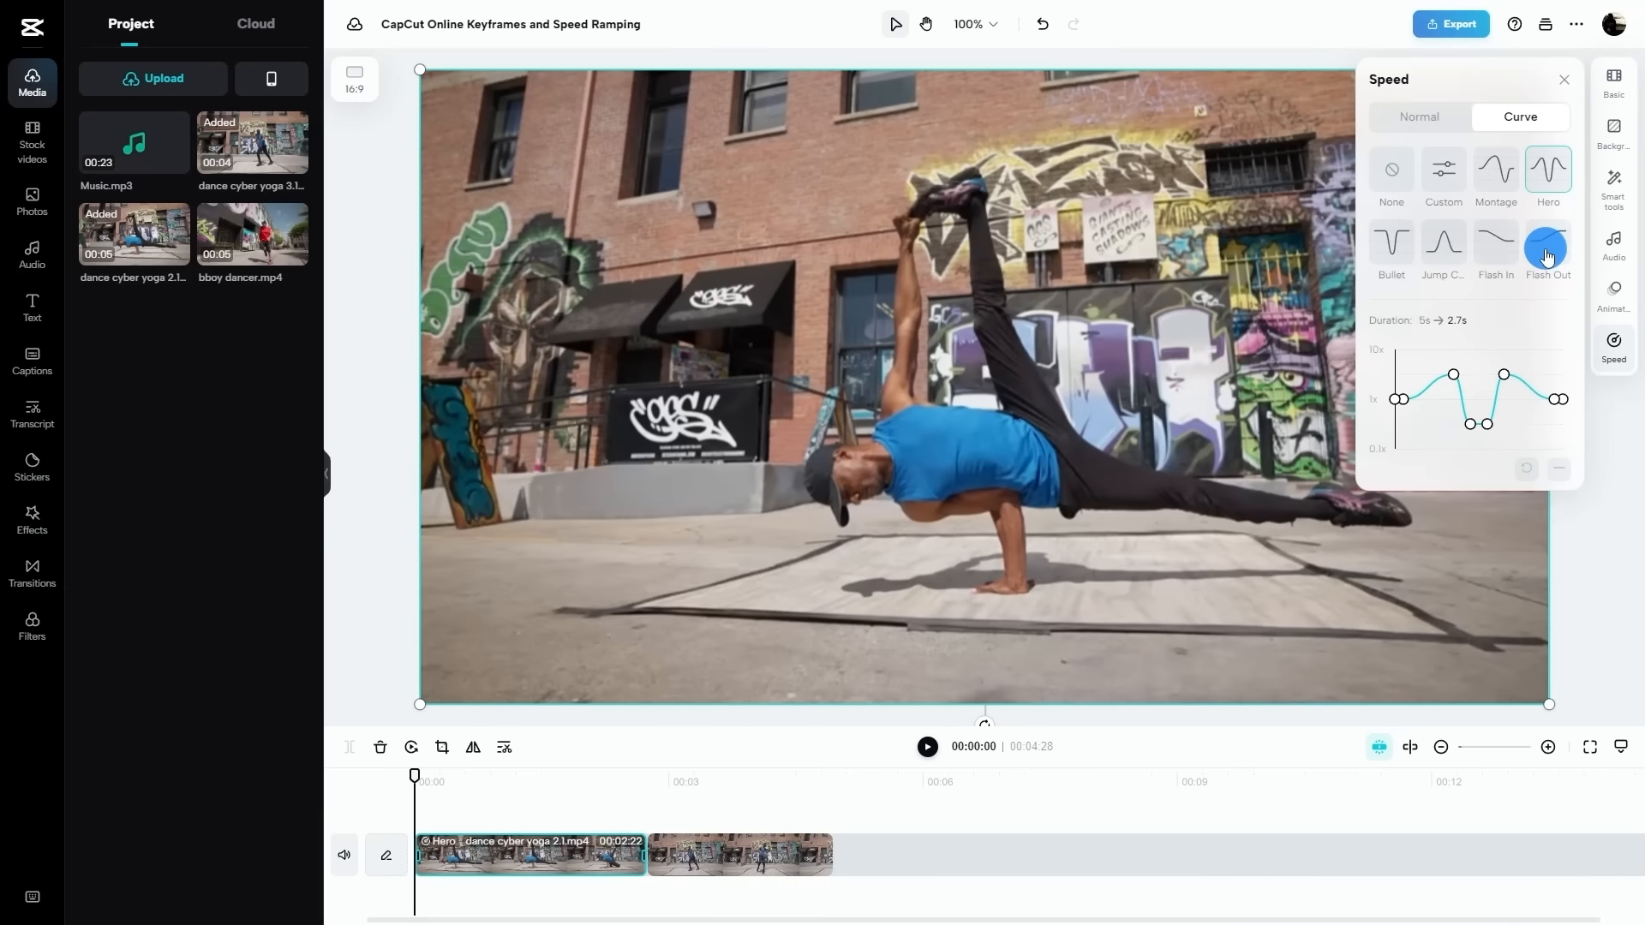
# - Apply the Flash Out speed curve to the first clip and Flash In to the second, and play the sequence
pyautogui.click(1549, 249)
pyautogui.click(753, 848)
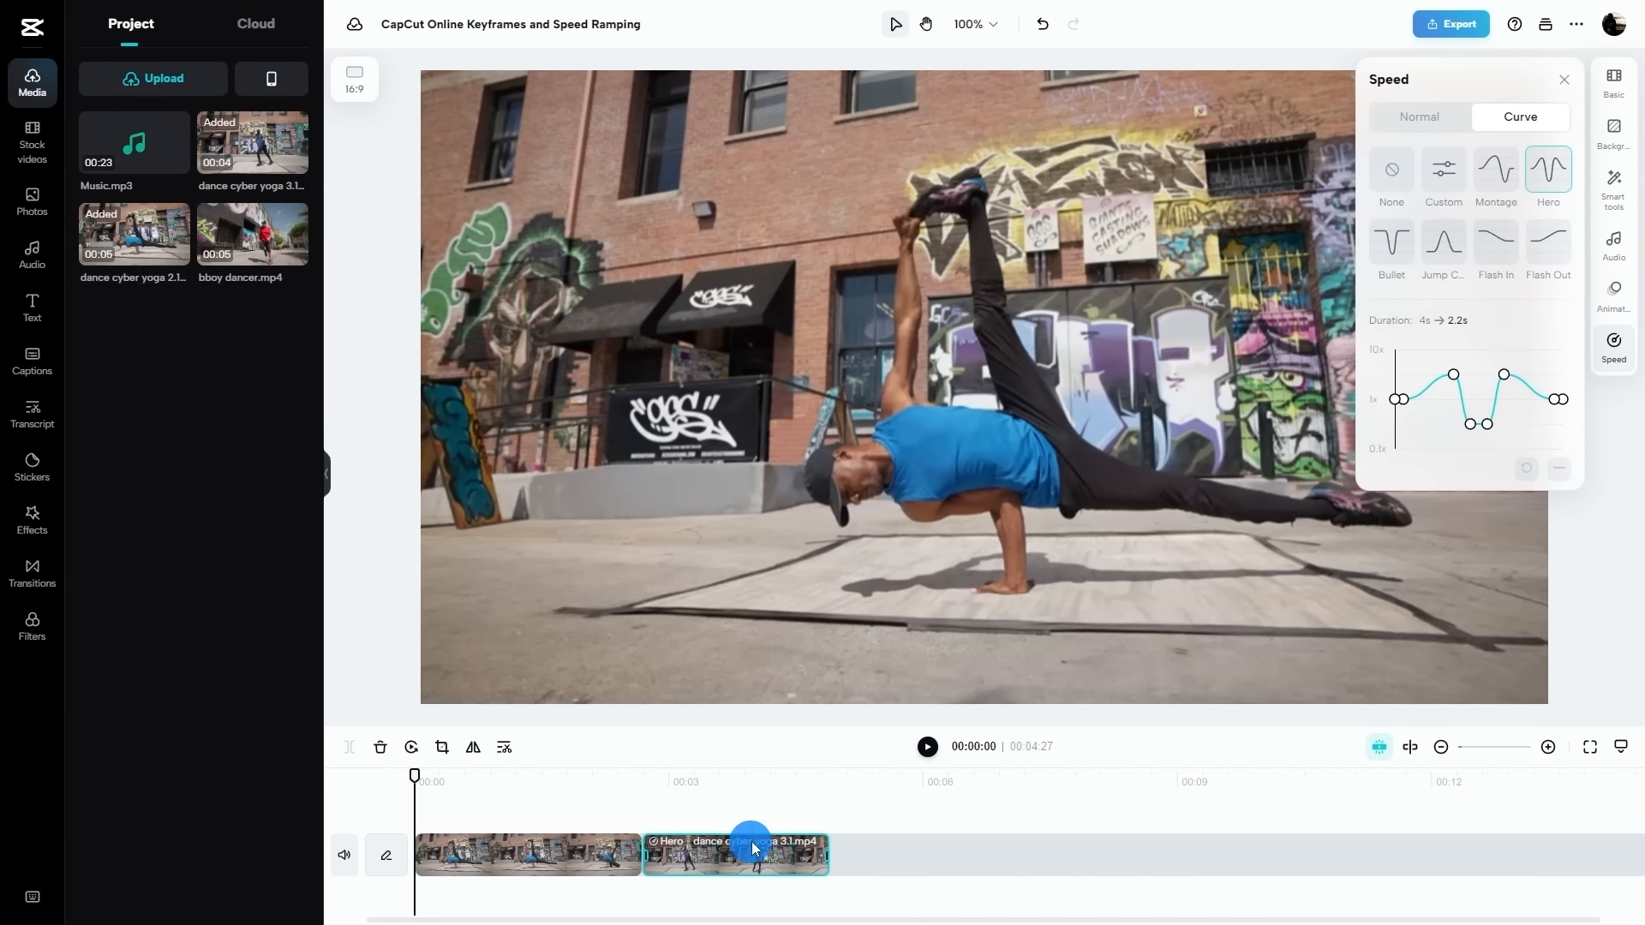
pyautogui.click(1490, 249)
pyautogui.click(927, 747)
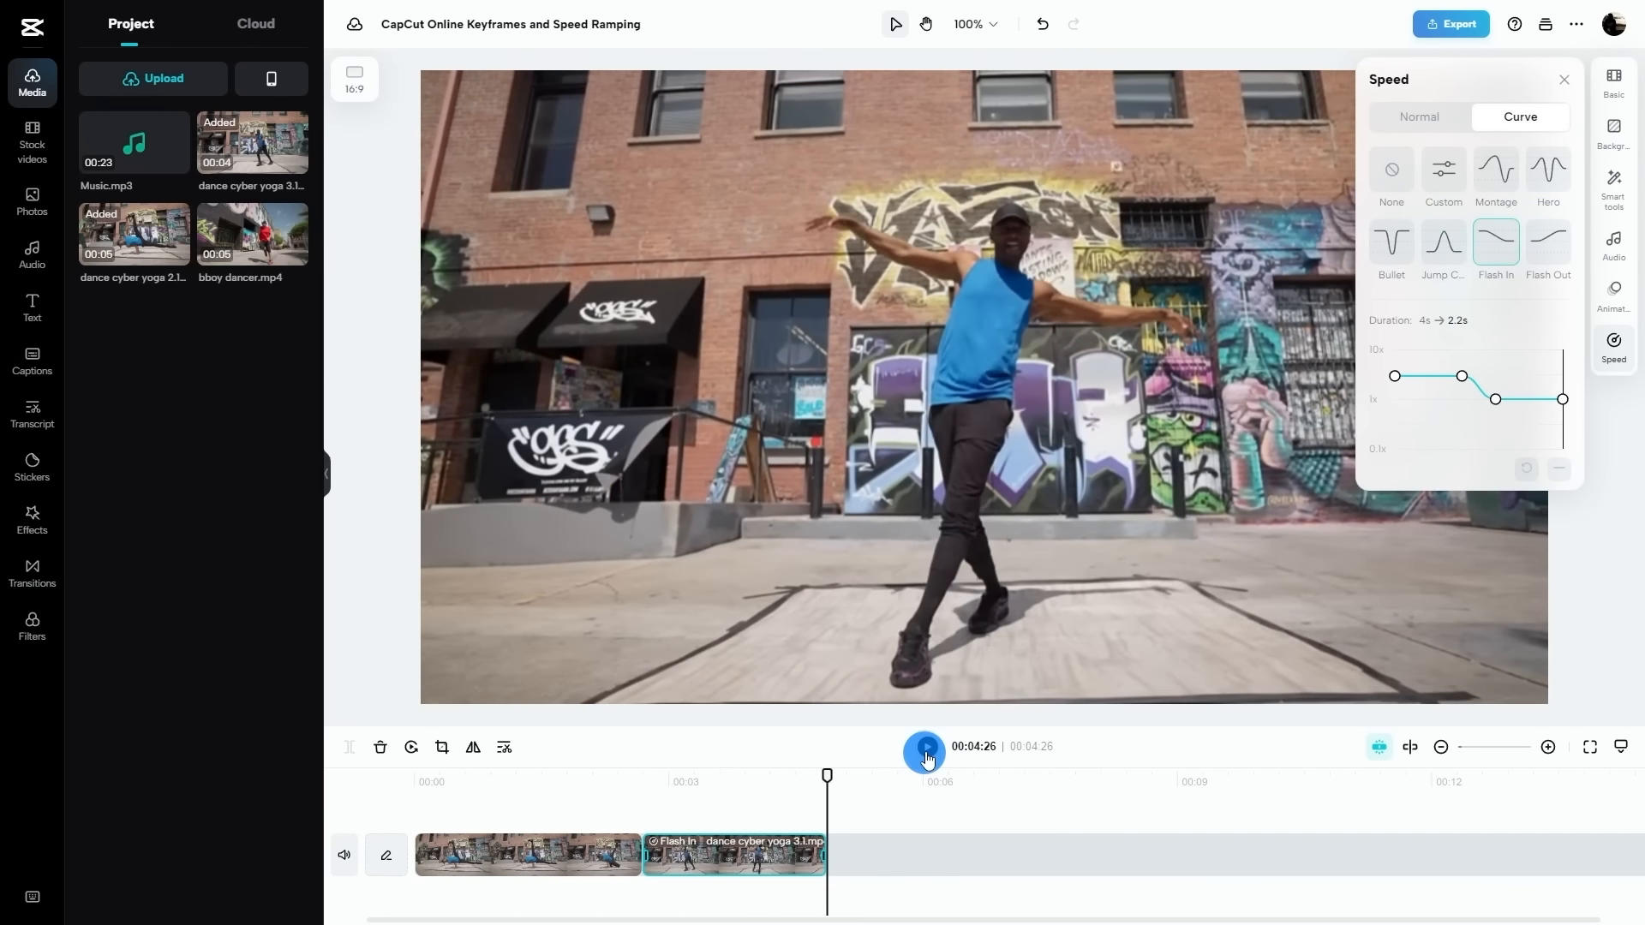
pyautogui.click(927, 747)
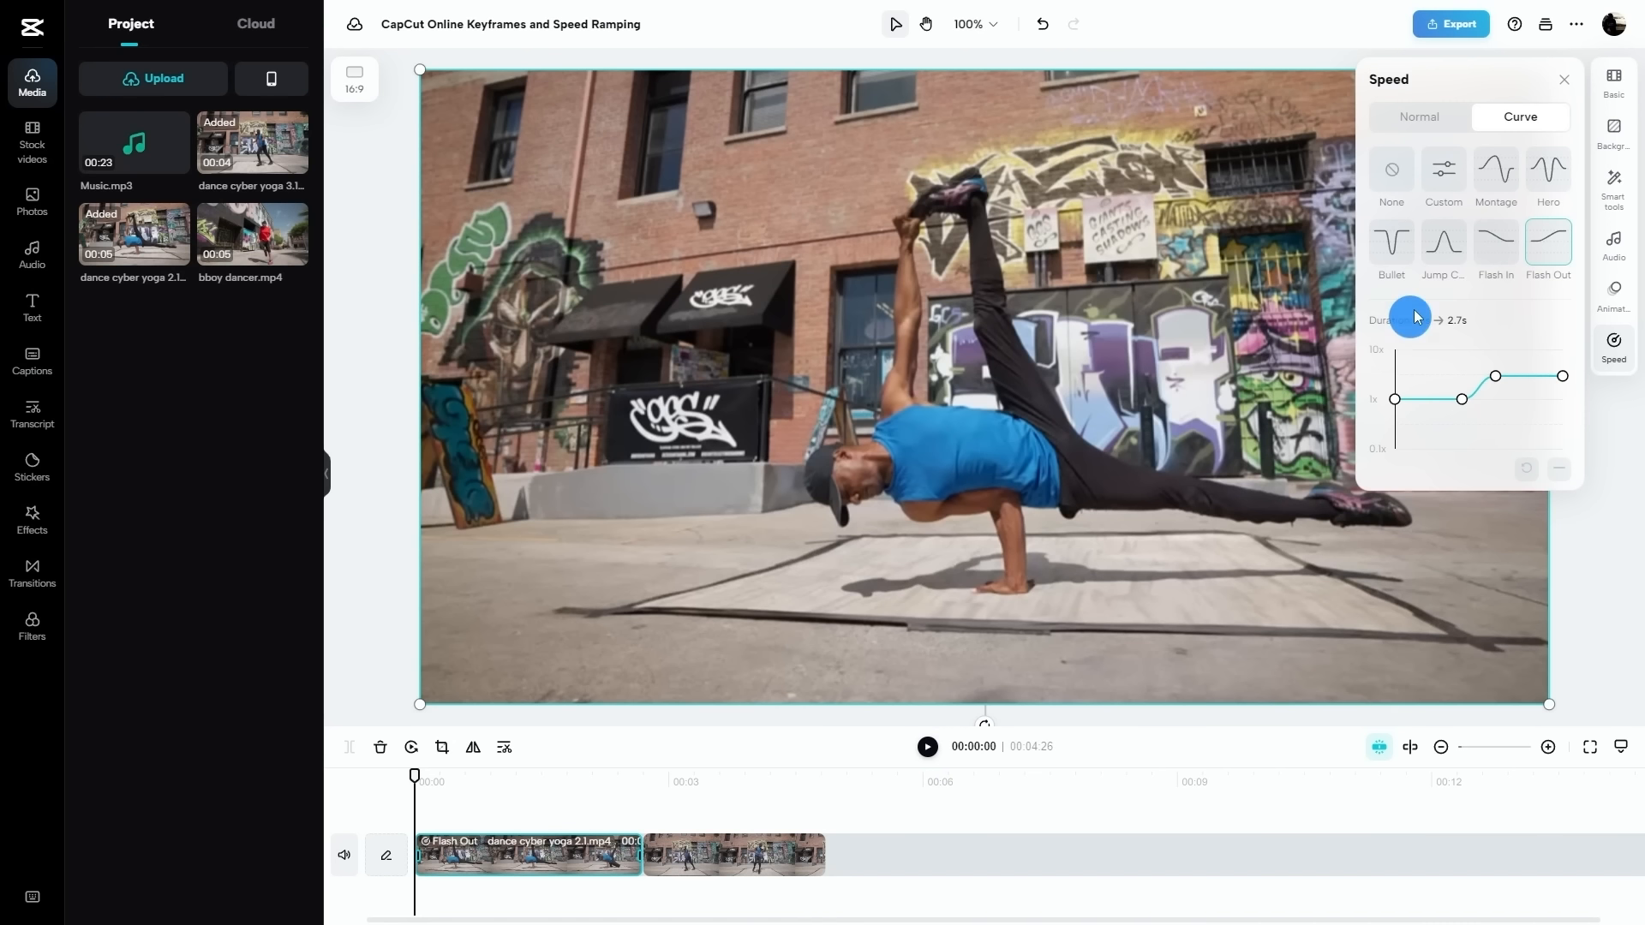
# - Switch the first clip to the Custom speed curve and raise its last three points to 10x
pyautogui.click(1441, 178)
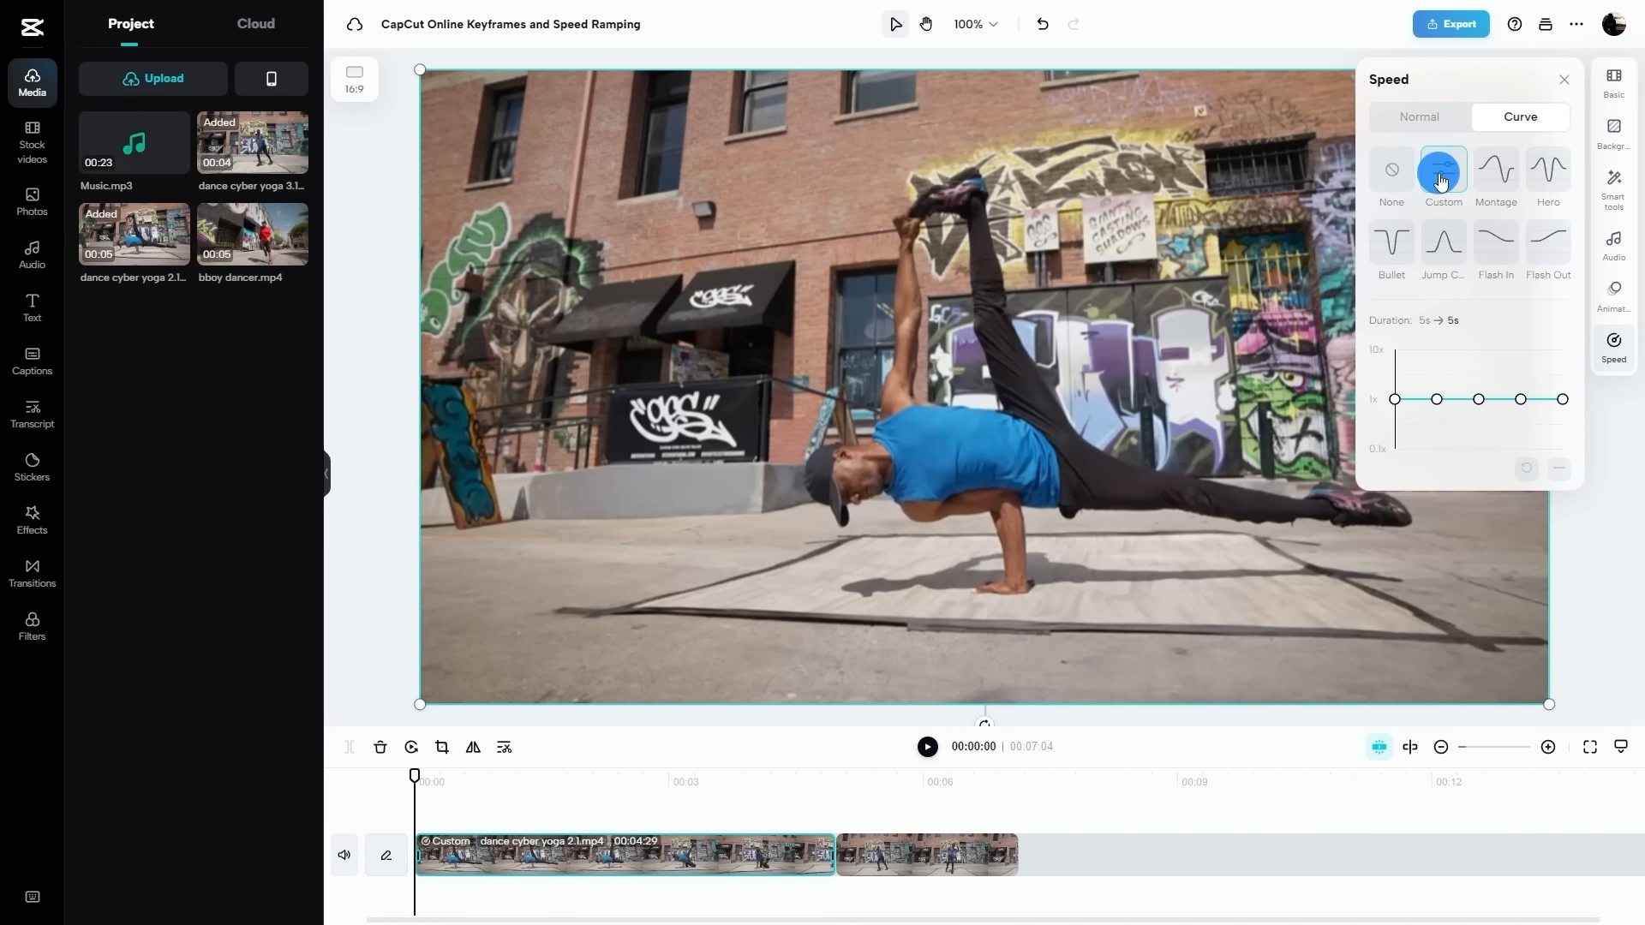
pyautogui.click(1482, 399)
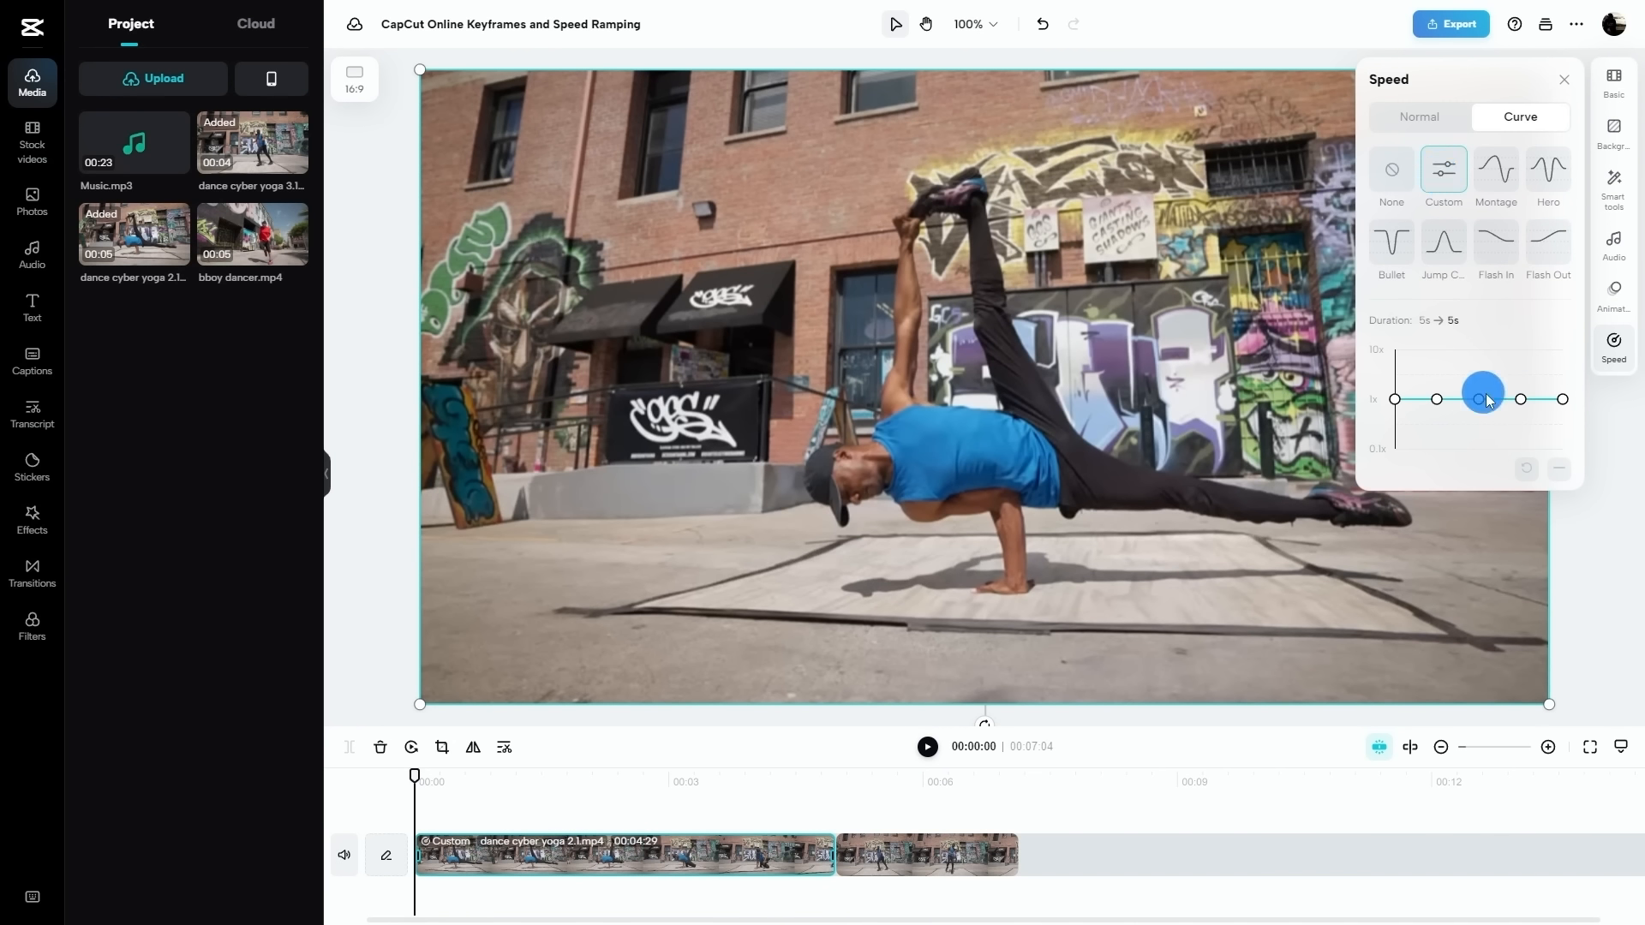
pyautogui.moveTo(1520, 399); pyautogui.dragTo(1520, 374)
pyautogui.moveTo(1562, 399); pyautogui.dragTo(1562, 350)
pyautogui.moveTo(1521, 373); pyautogui.dragTo(1510, 350)
pyautogui.click(1561, 350)
pyautogui.moveTo(1479, 399); pyautogui.dragTo(1466, 350)
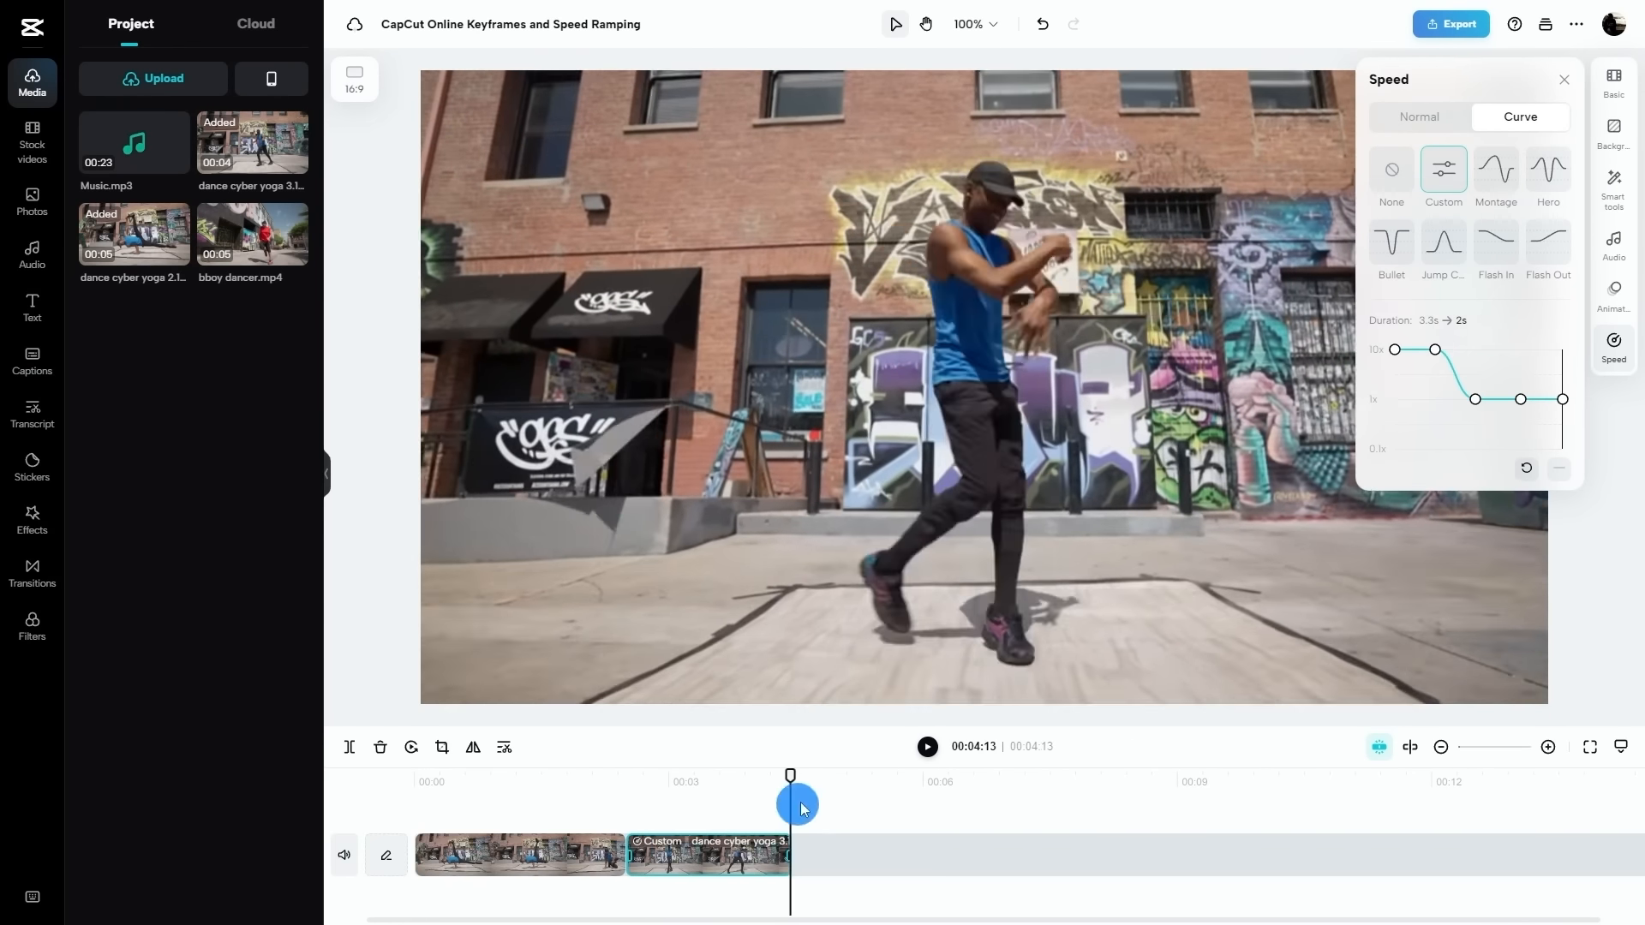
# - Check the speed ramp across the cut between the two clips by scrubbing and playing the sequence
pyautogui.moveTo(789, 796); pyautogui.dragTo(668, 819)
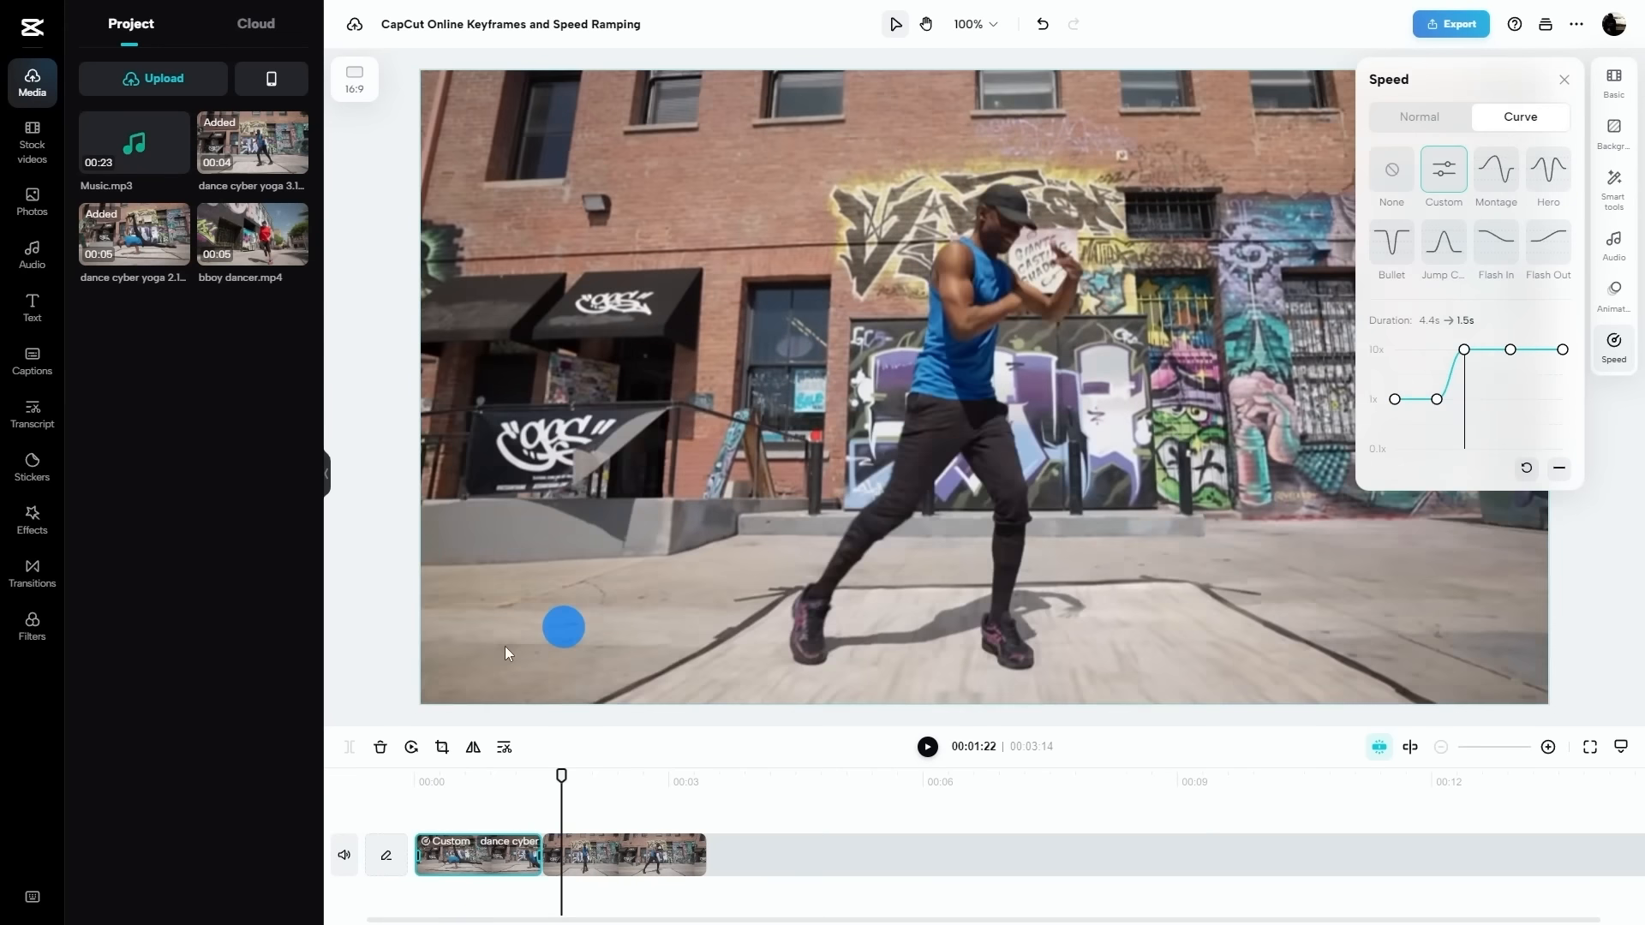
pyautogui.click(700, 768)
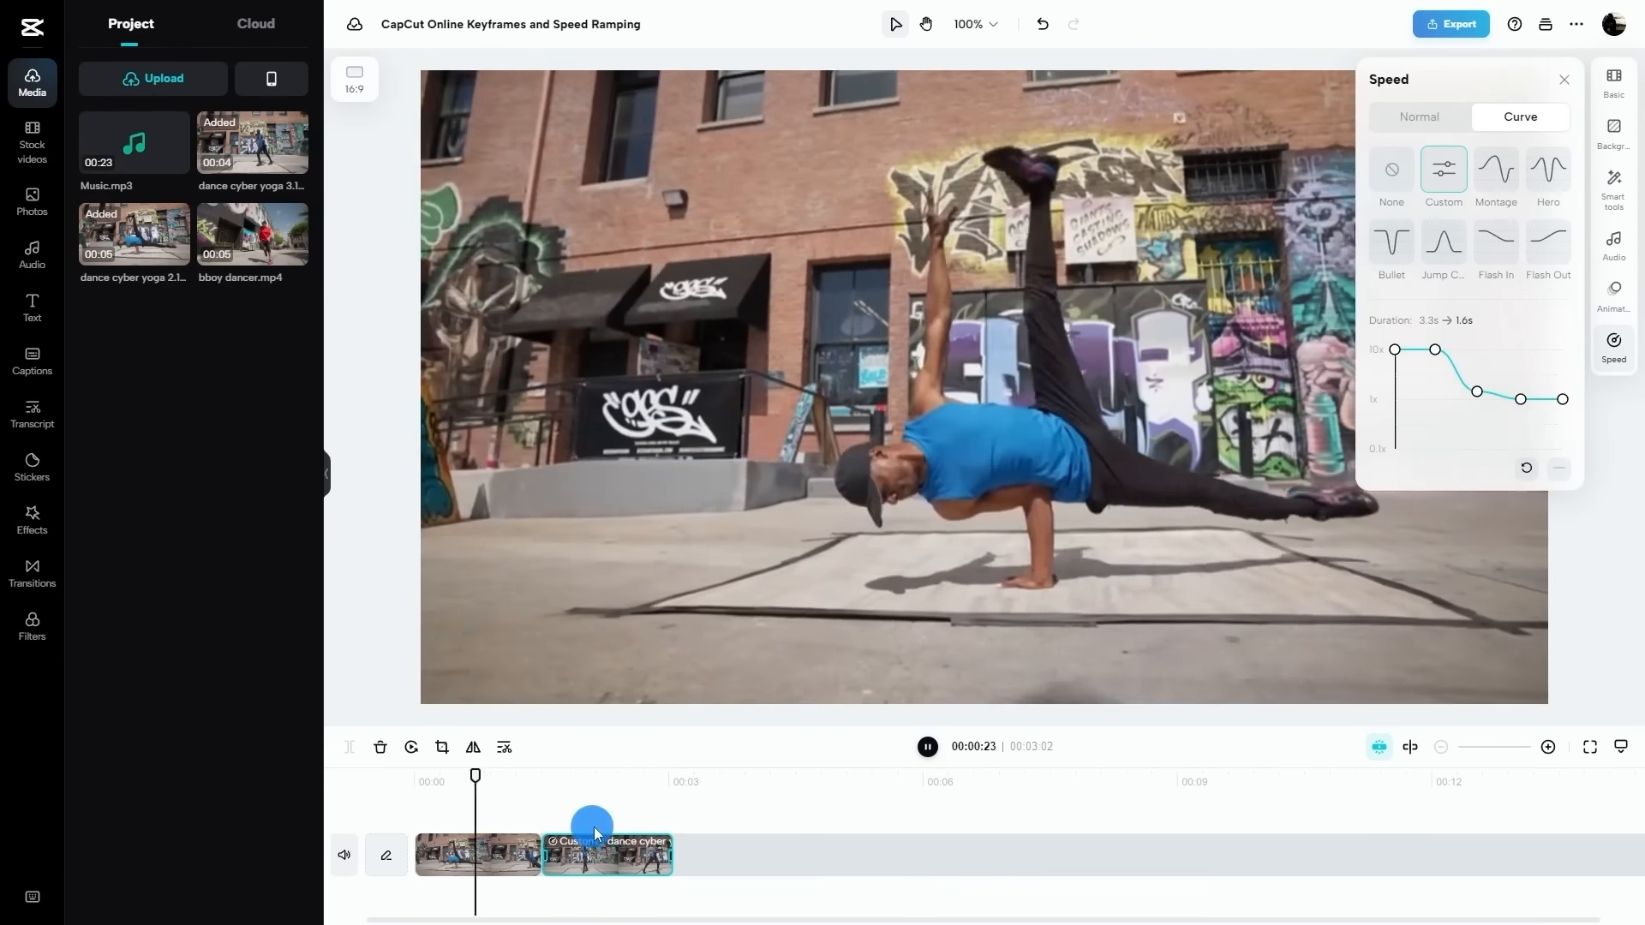
pyautogui.click(928, 747)
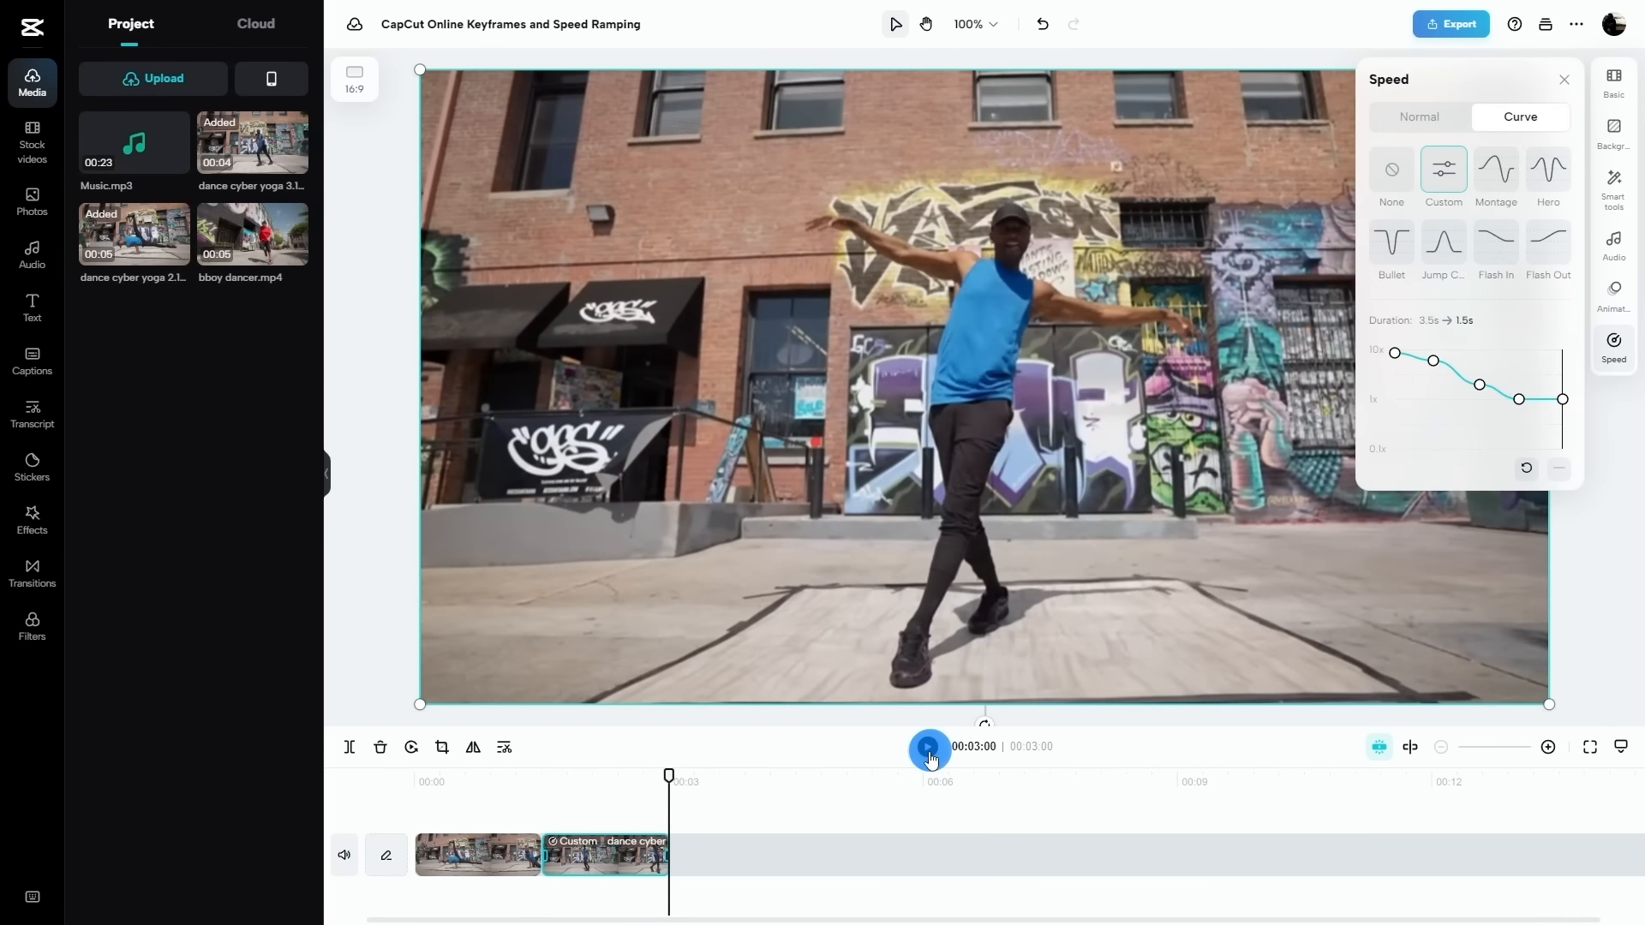
pyautogui.click(928, 747)
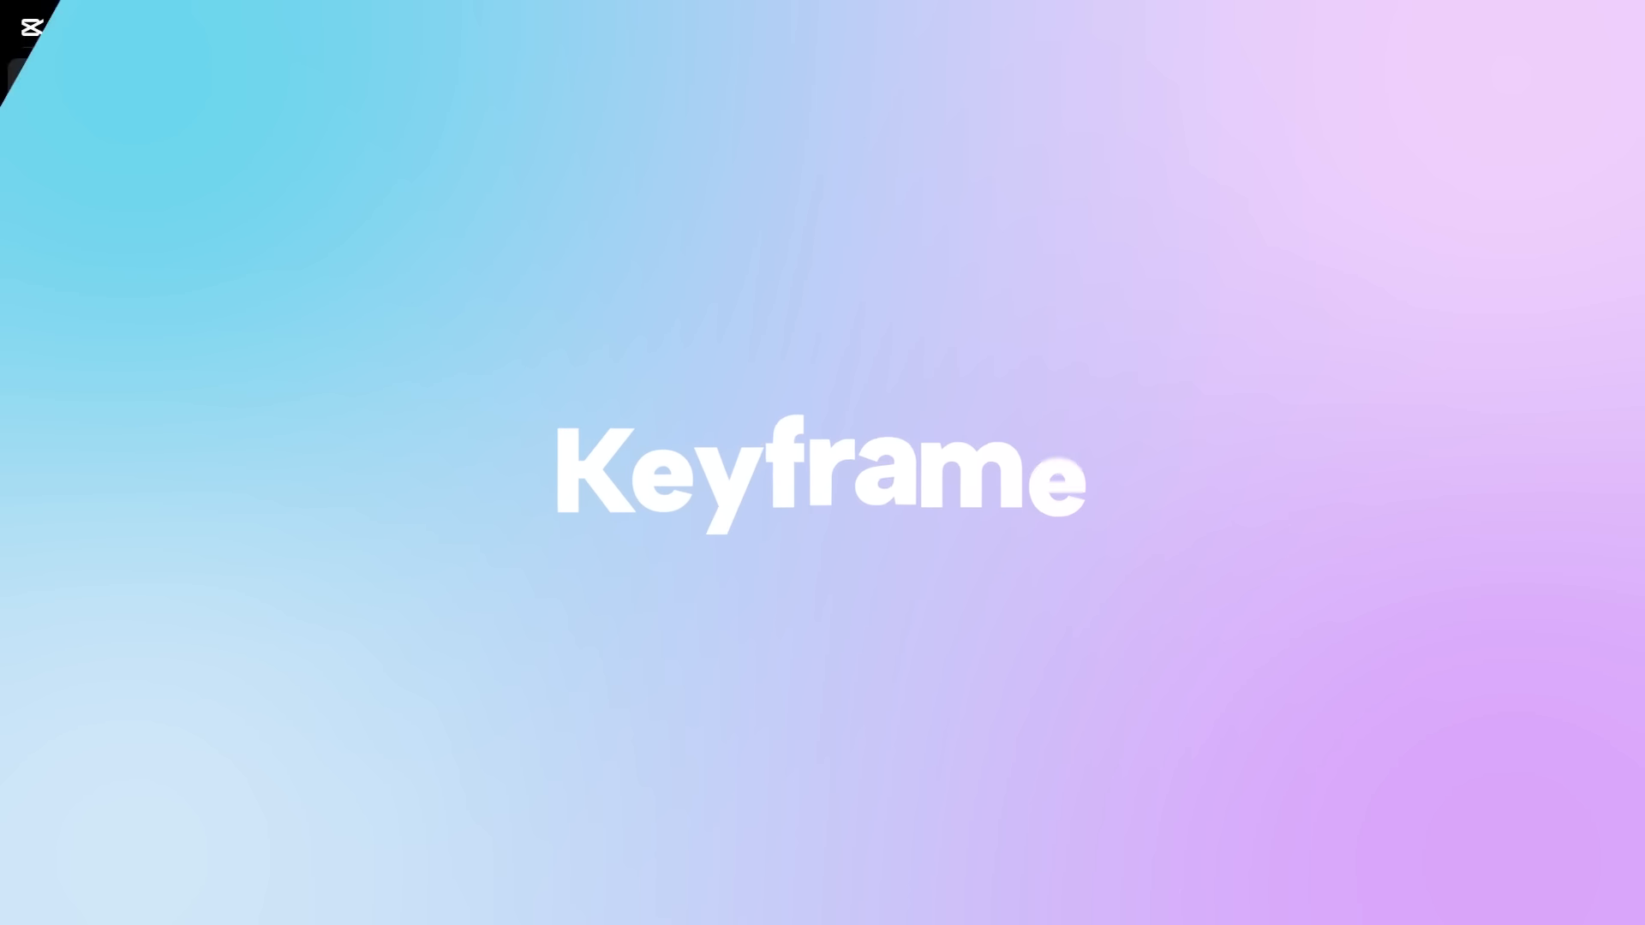
# - Play back the bboy dancer clip and scrub through it to review the dancer's movements
pyautogui.click(699, 835)
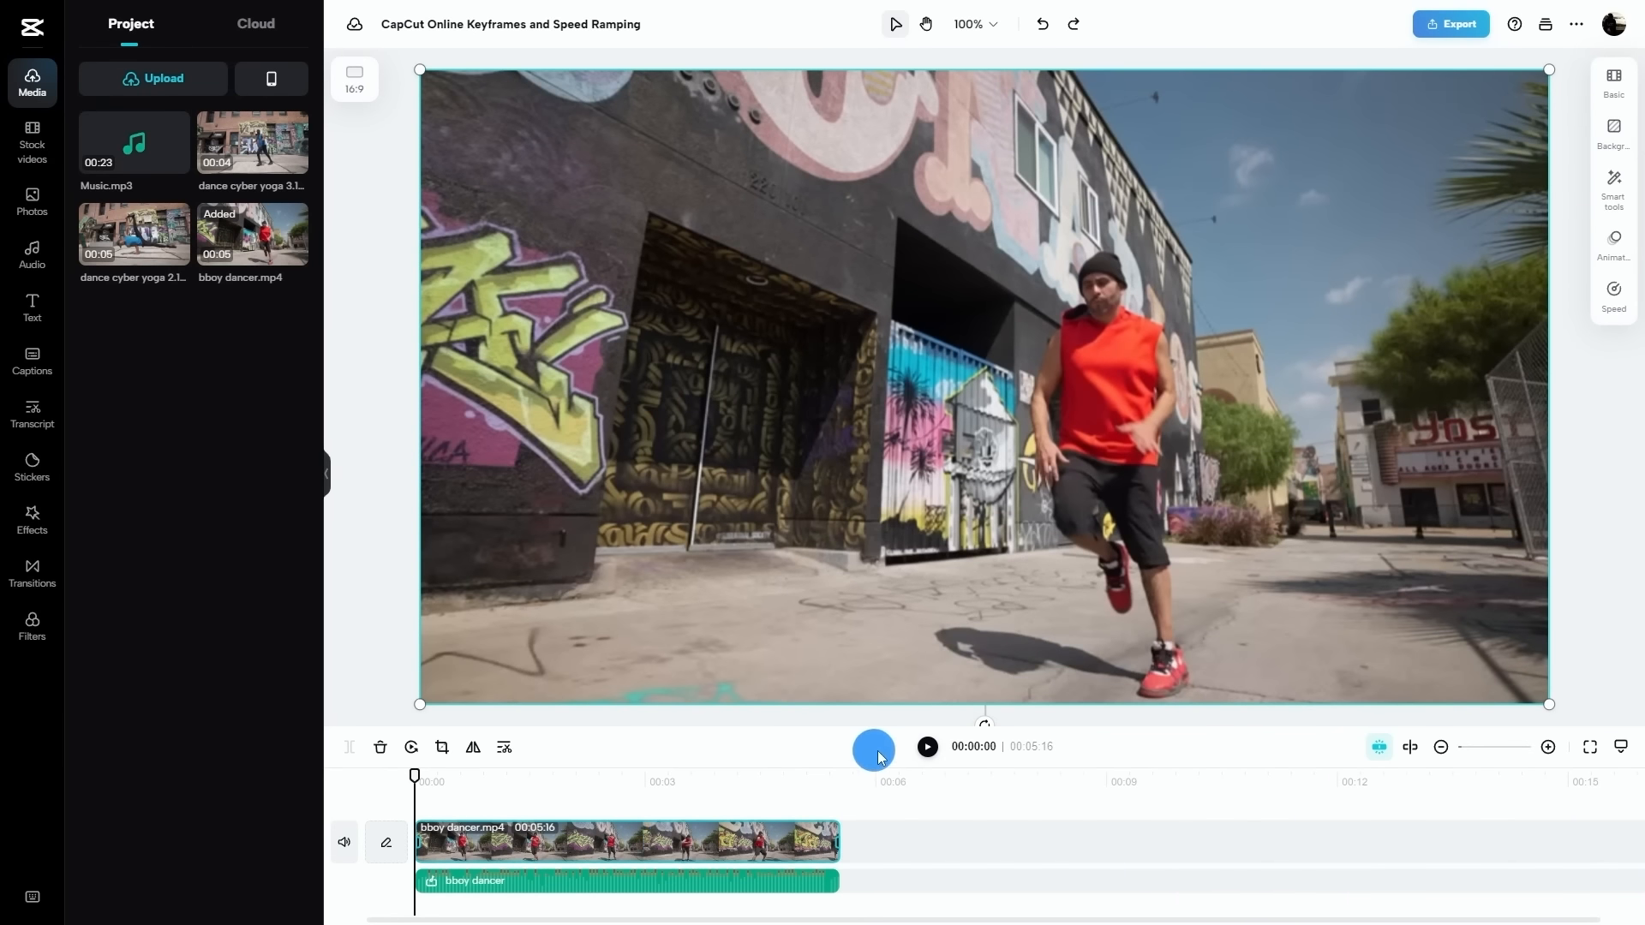
pyautogui.click(925, 752)
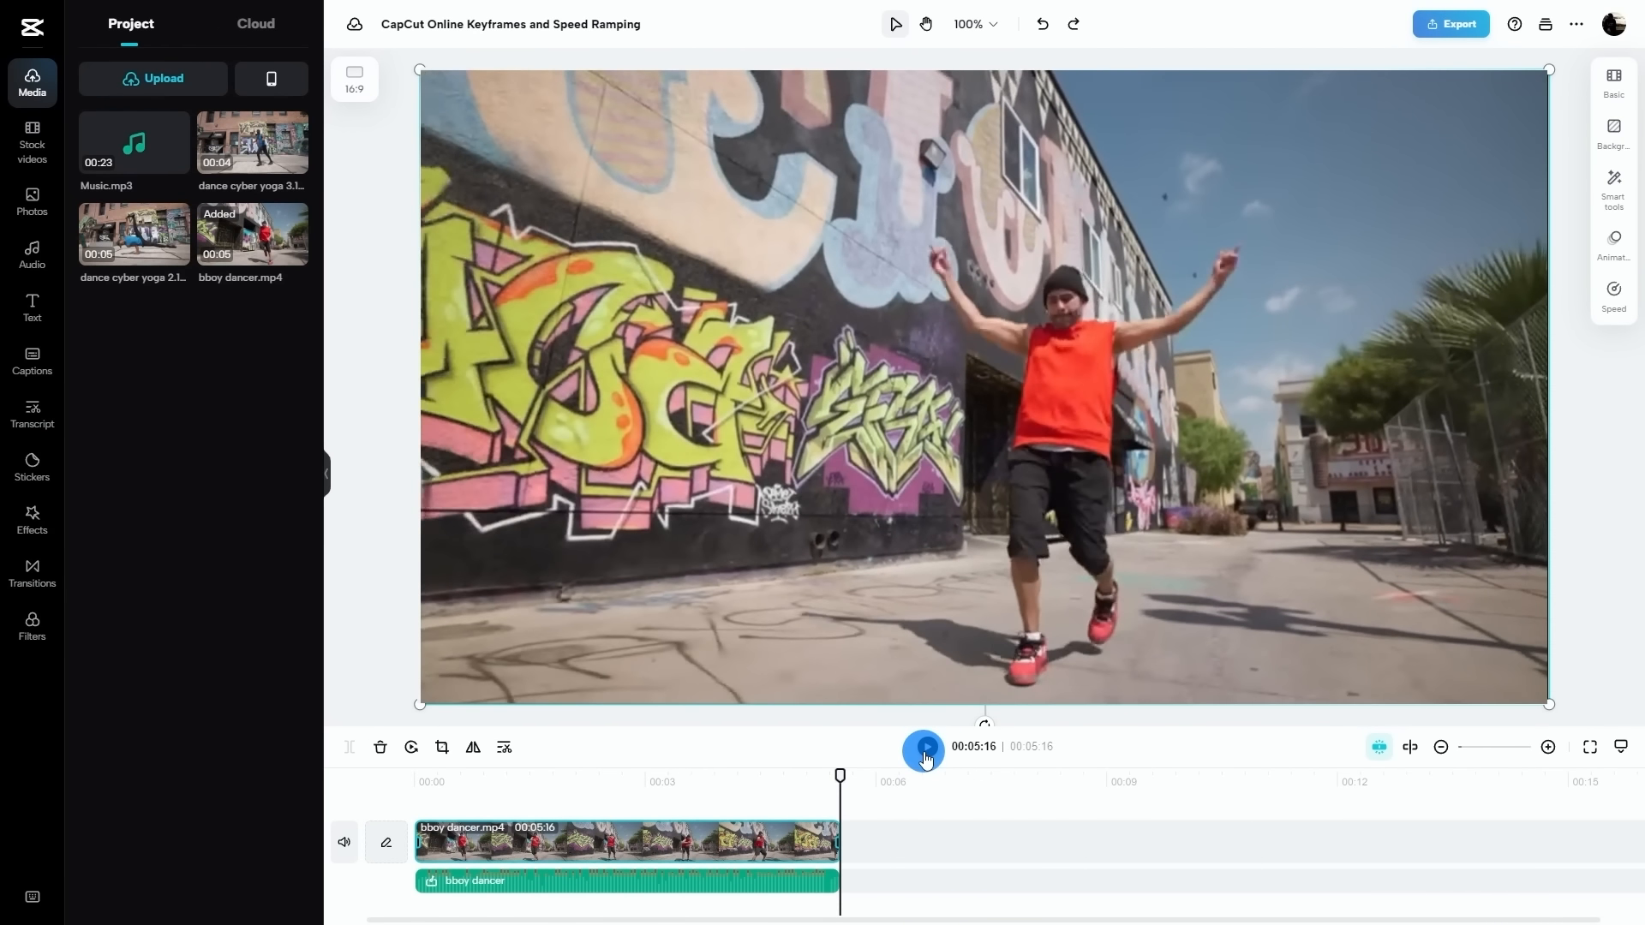
pyautogui.click(925, 755)
pyautogui.moveTo(416, 780); pyautogui.dragTo(502, 792)
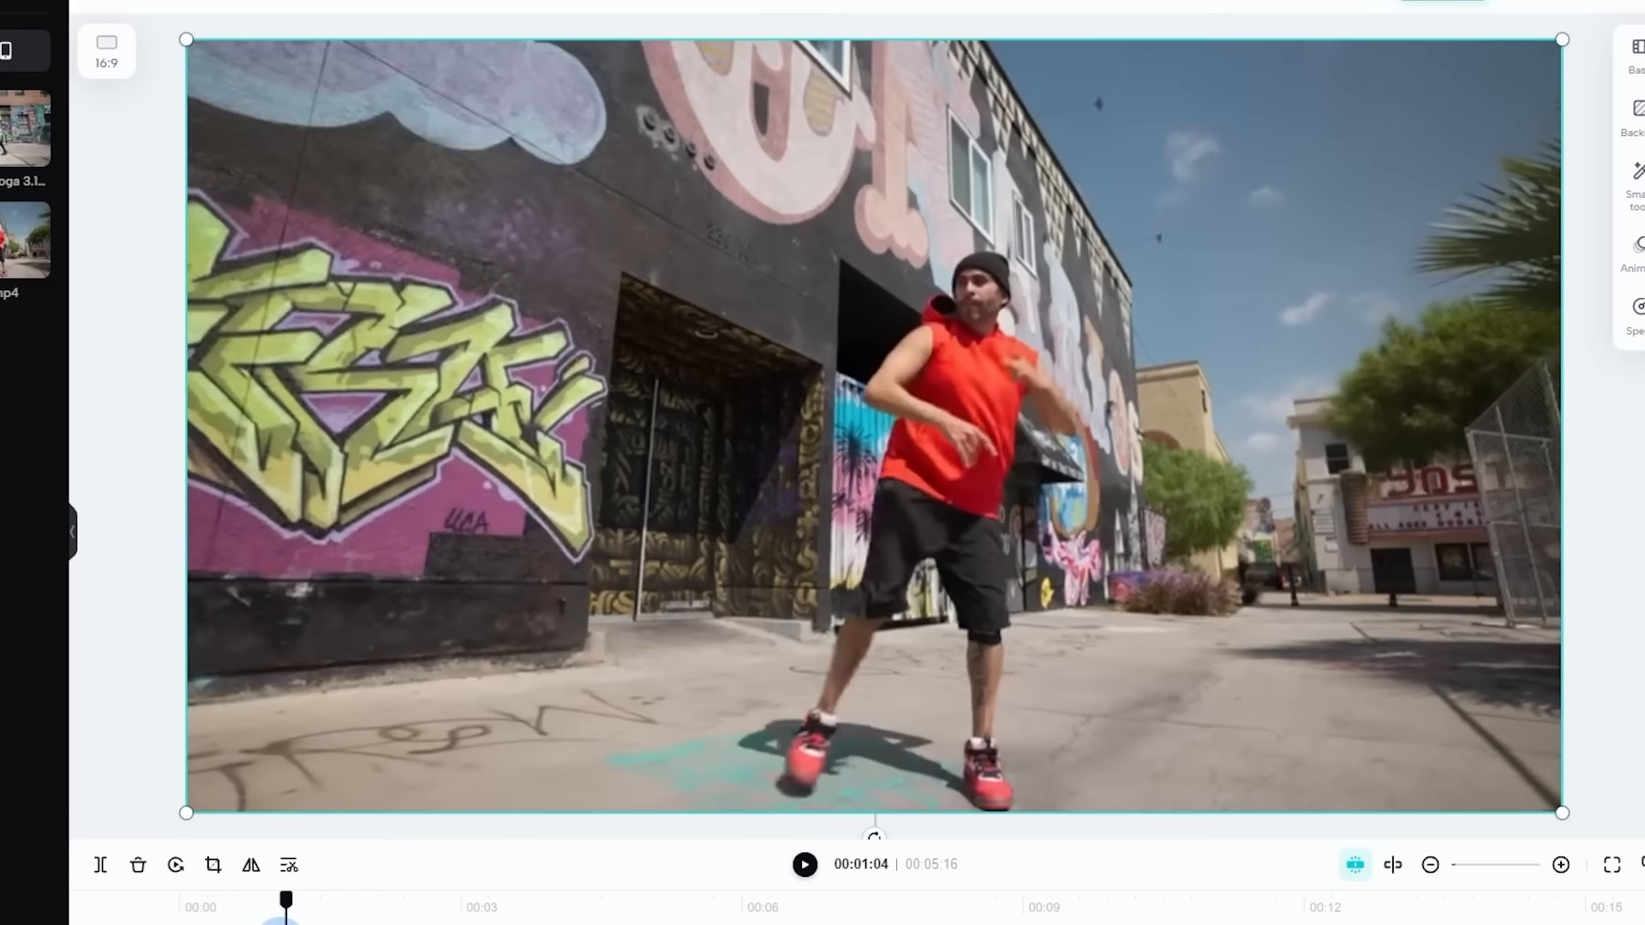
pyautogui.moveTo(280, 923); pyautogui.dragTo(391, 924)
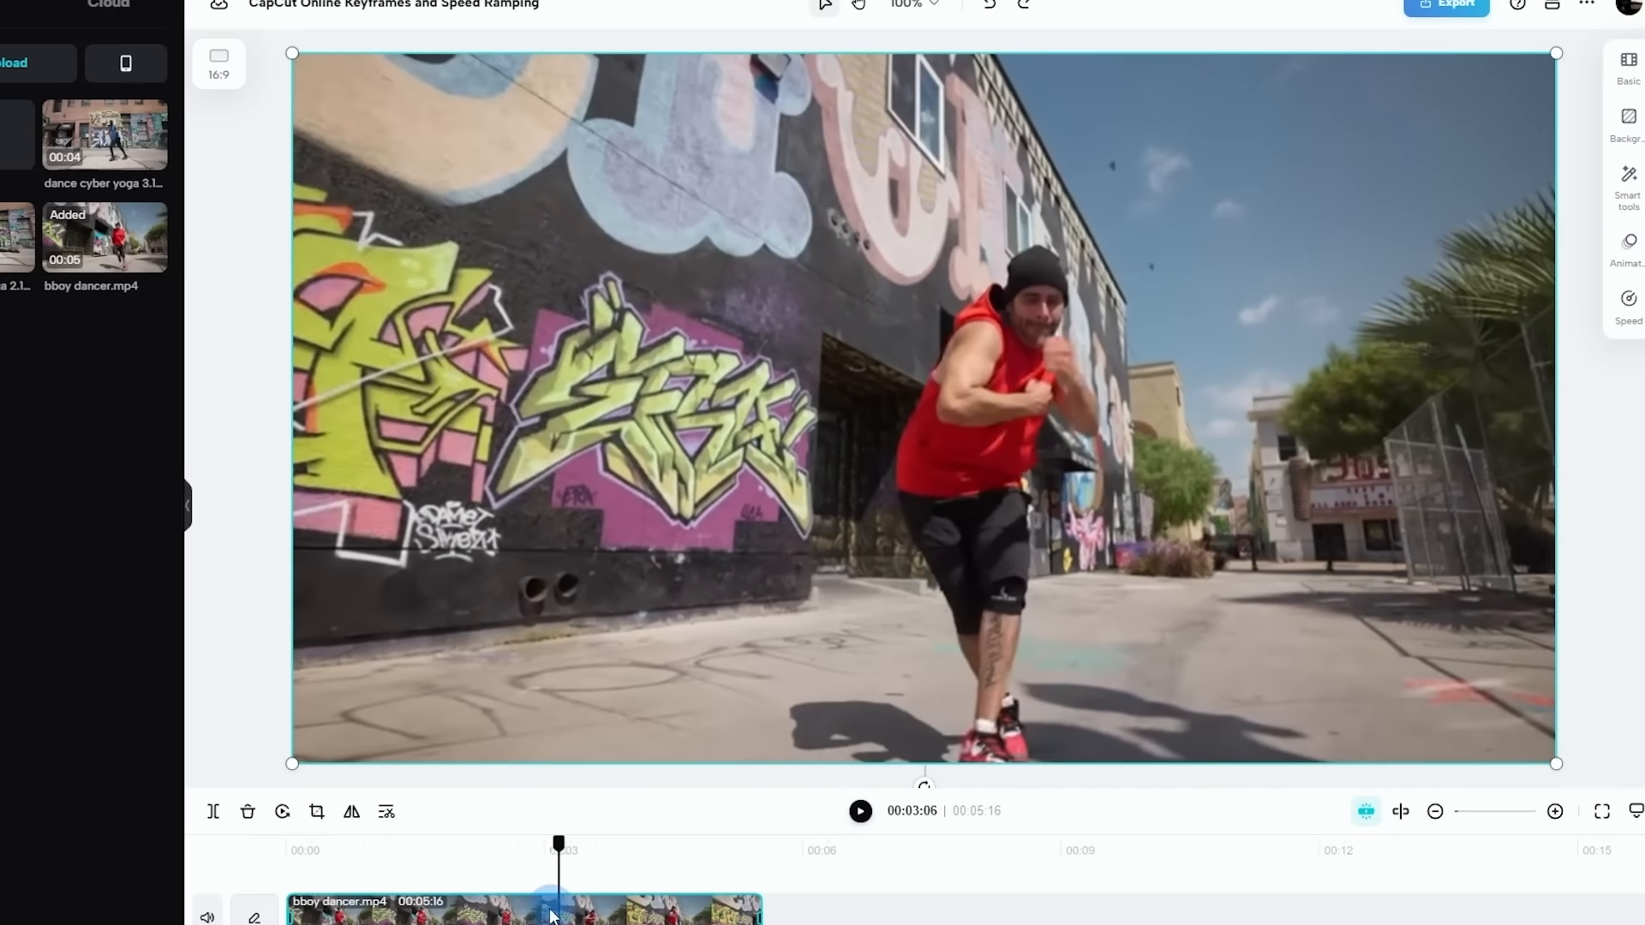
pyautogui.moveTo(549, 917); pyautogui.dragTo(638, 923)
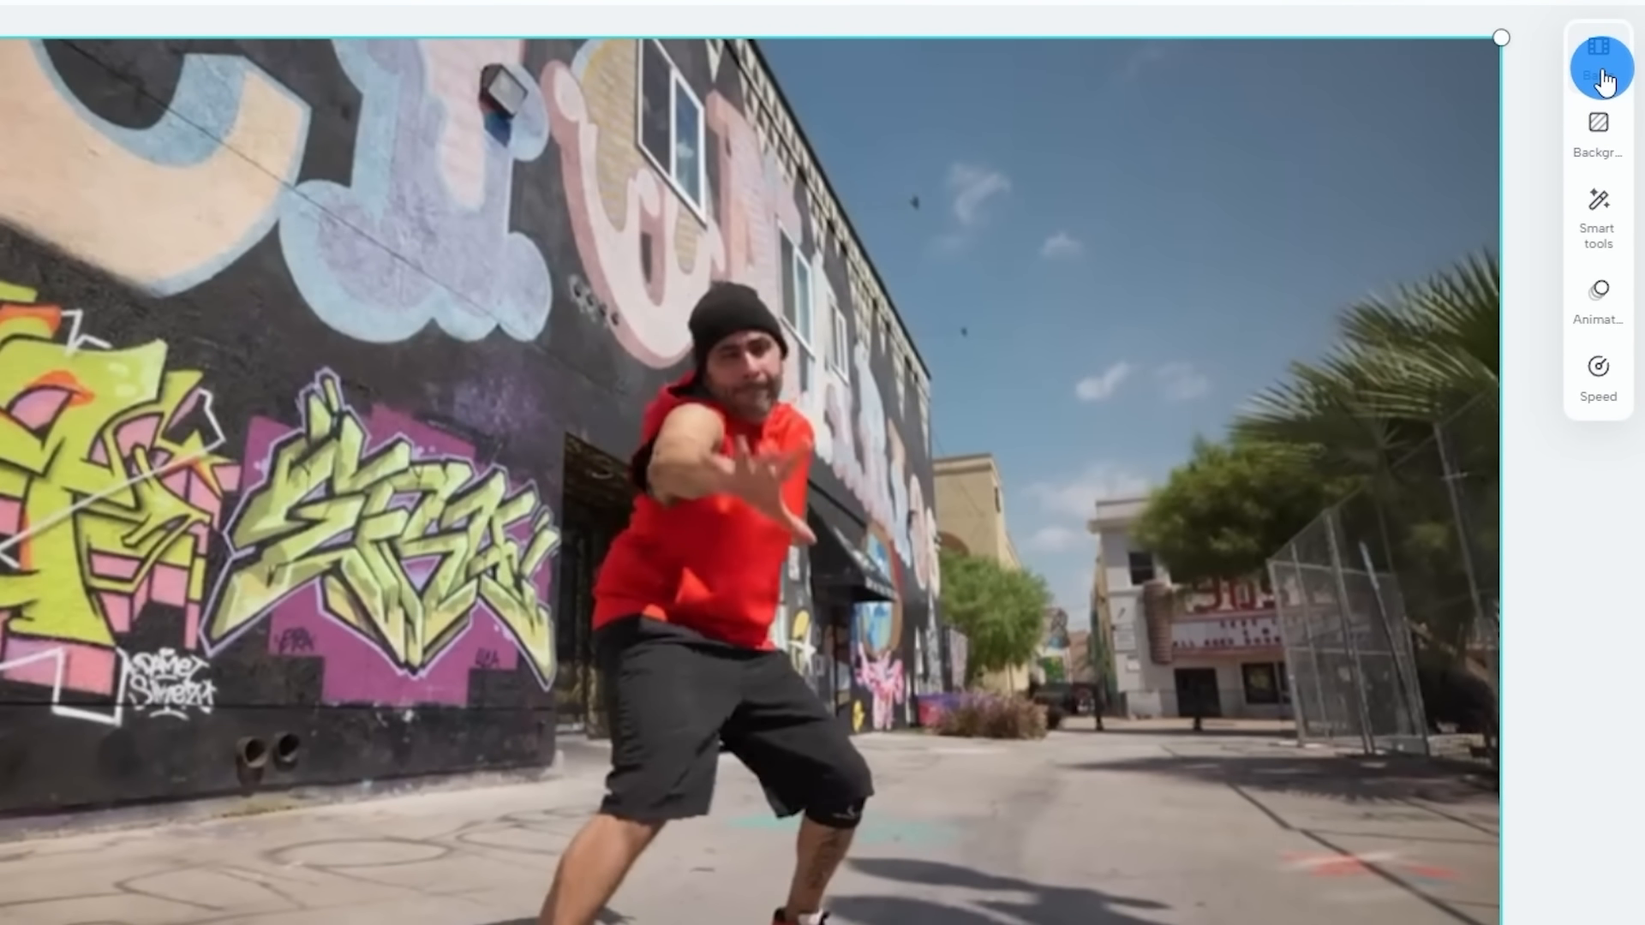
# - Add a scale keyframe to the bboy dancer clip at 00:02:01 in its basic settings
pyautogui.click(1601, 79)
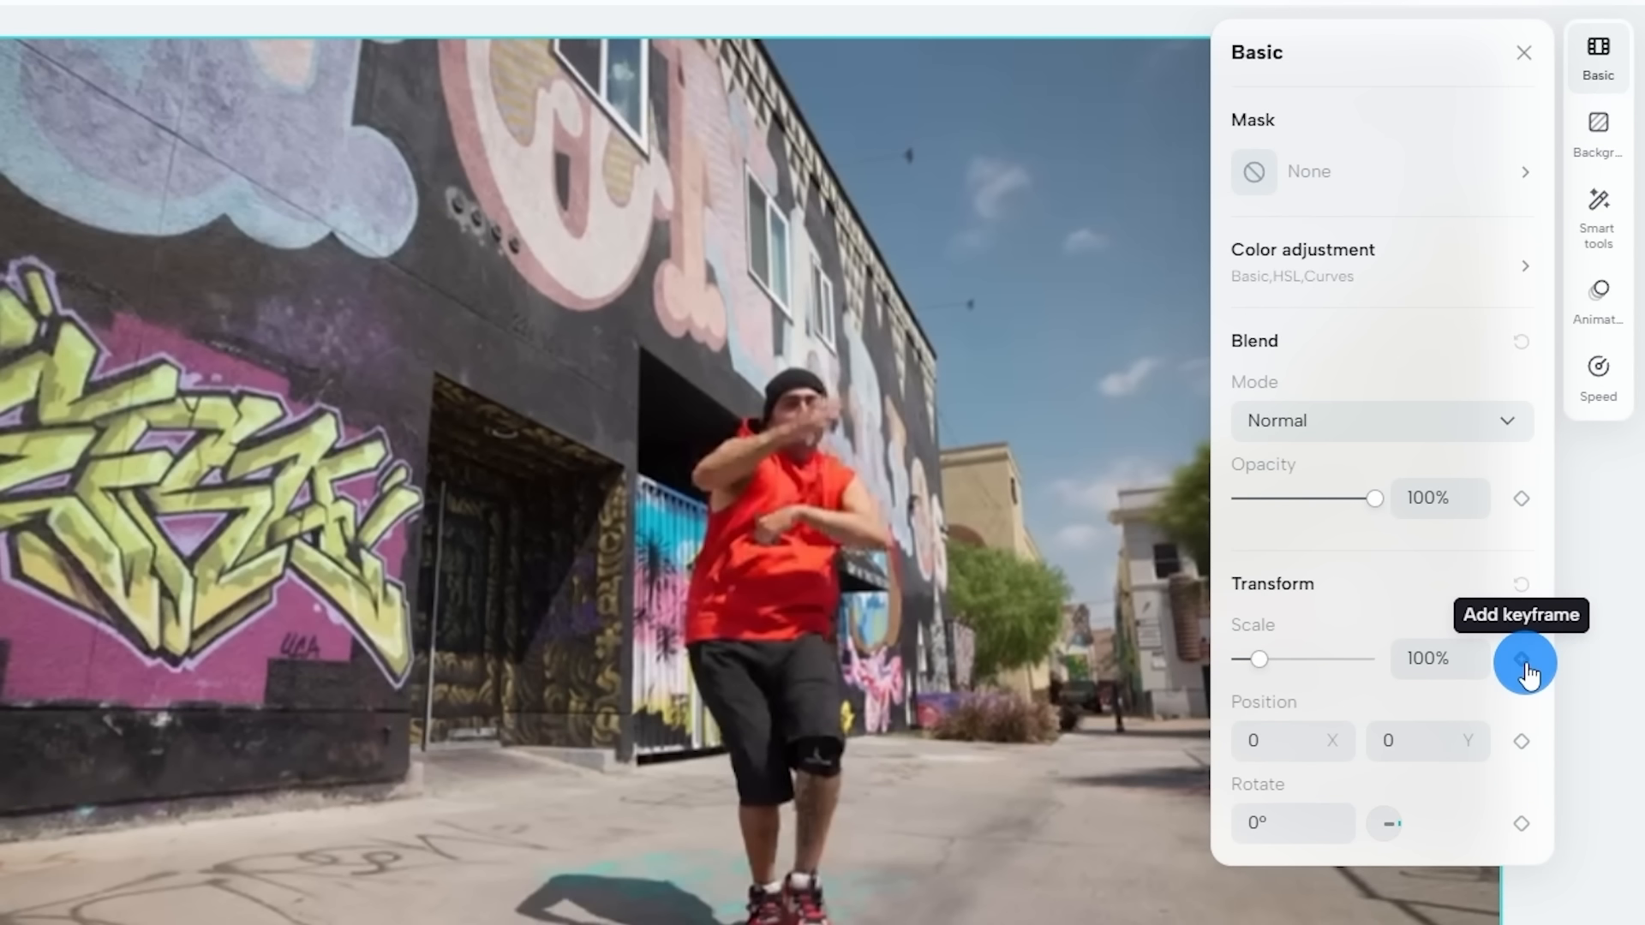
pyautogui.click(1524, 661)
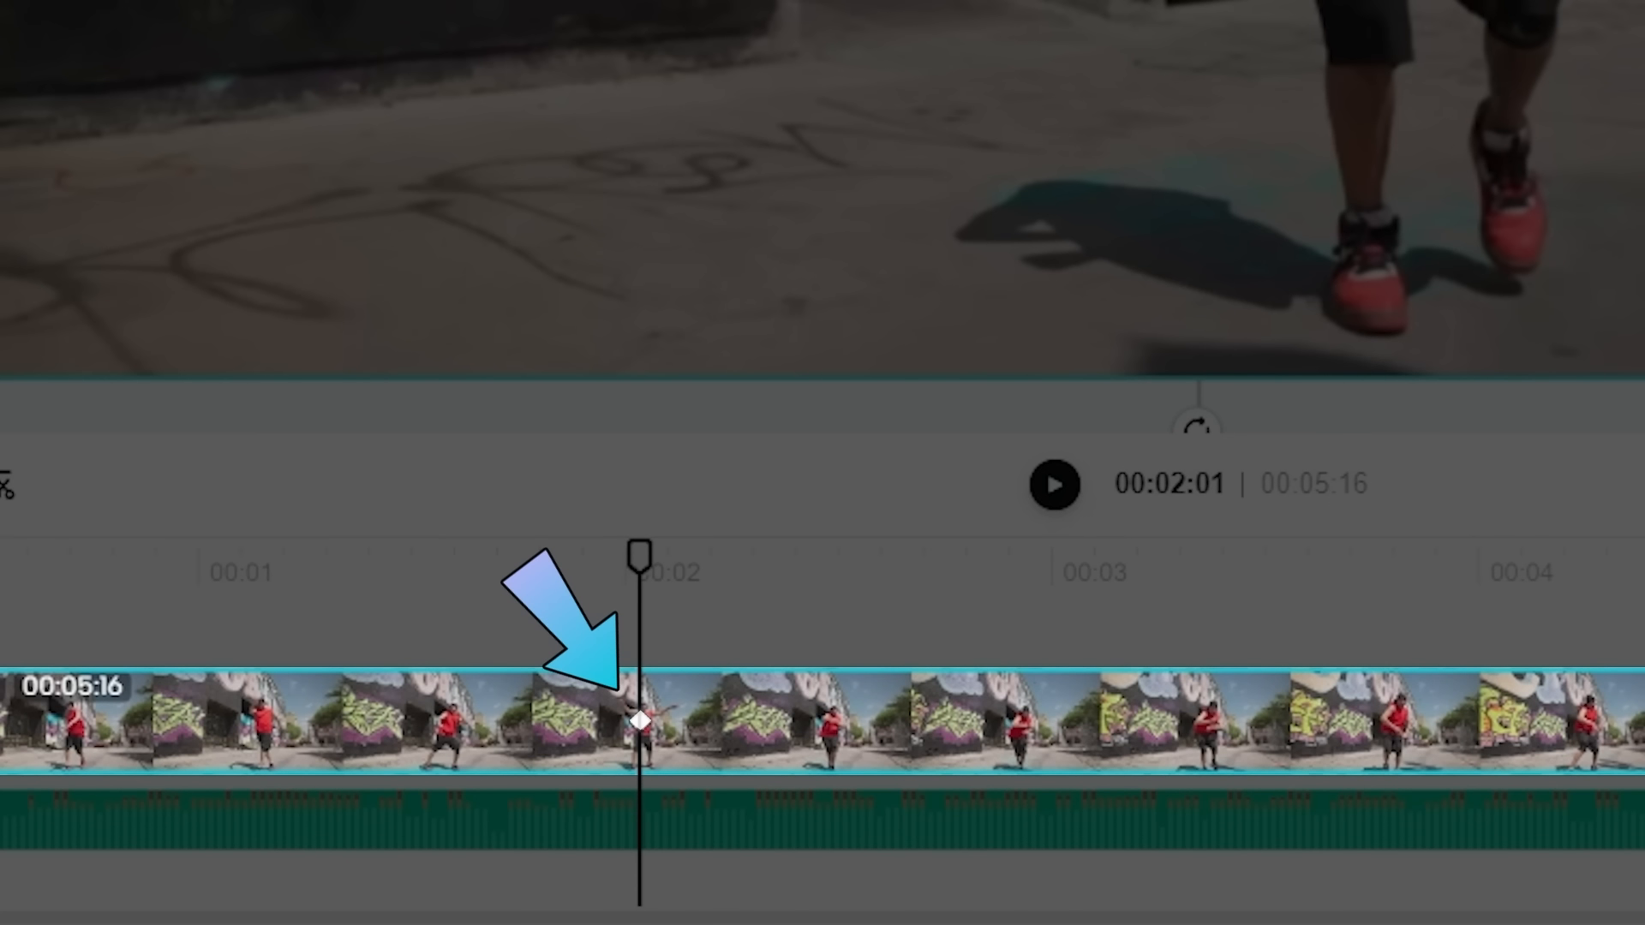
# - Set the bboy dancer clip's scale to 150% at 00:02:02, just after the first scale keyframe
pyautogui.moveTo(638, 557)
pyautogui.mouseDown()
pyautogui.moveTo(683, 560)
pyautogui.moveTo(653, 558)
pyautogui.mouseUp()
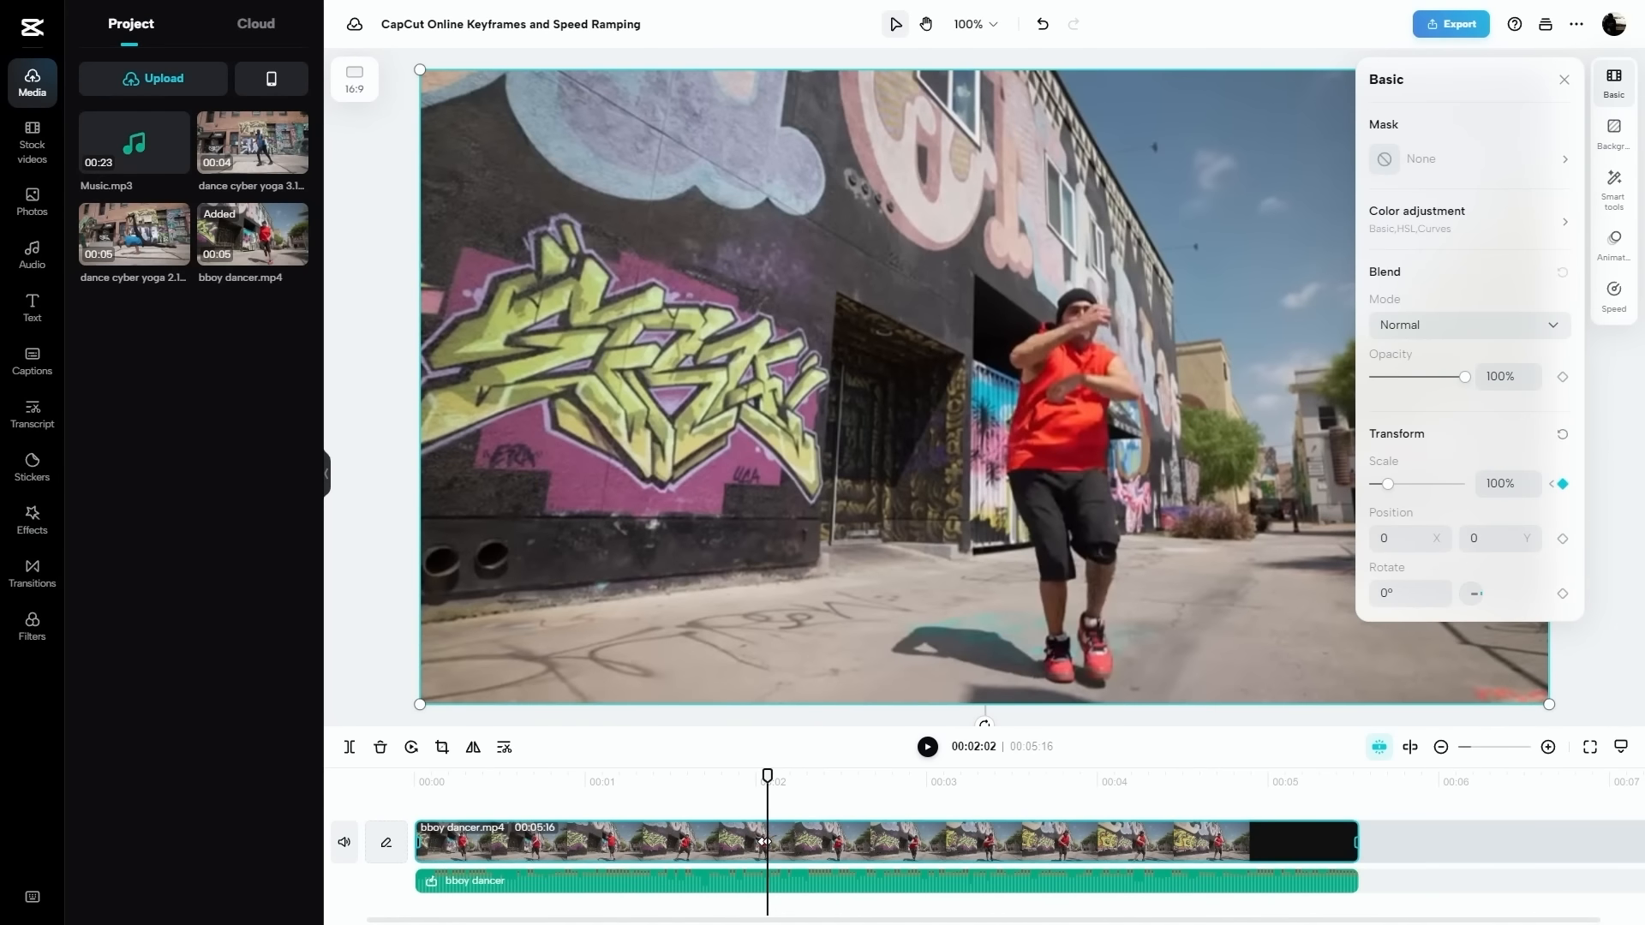
pyautogui.click(1499, 484)
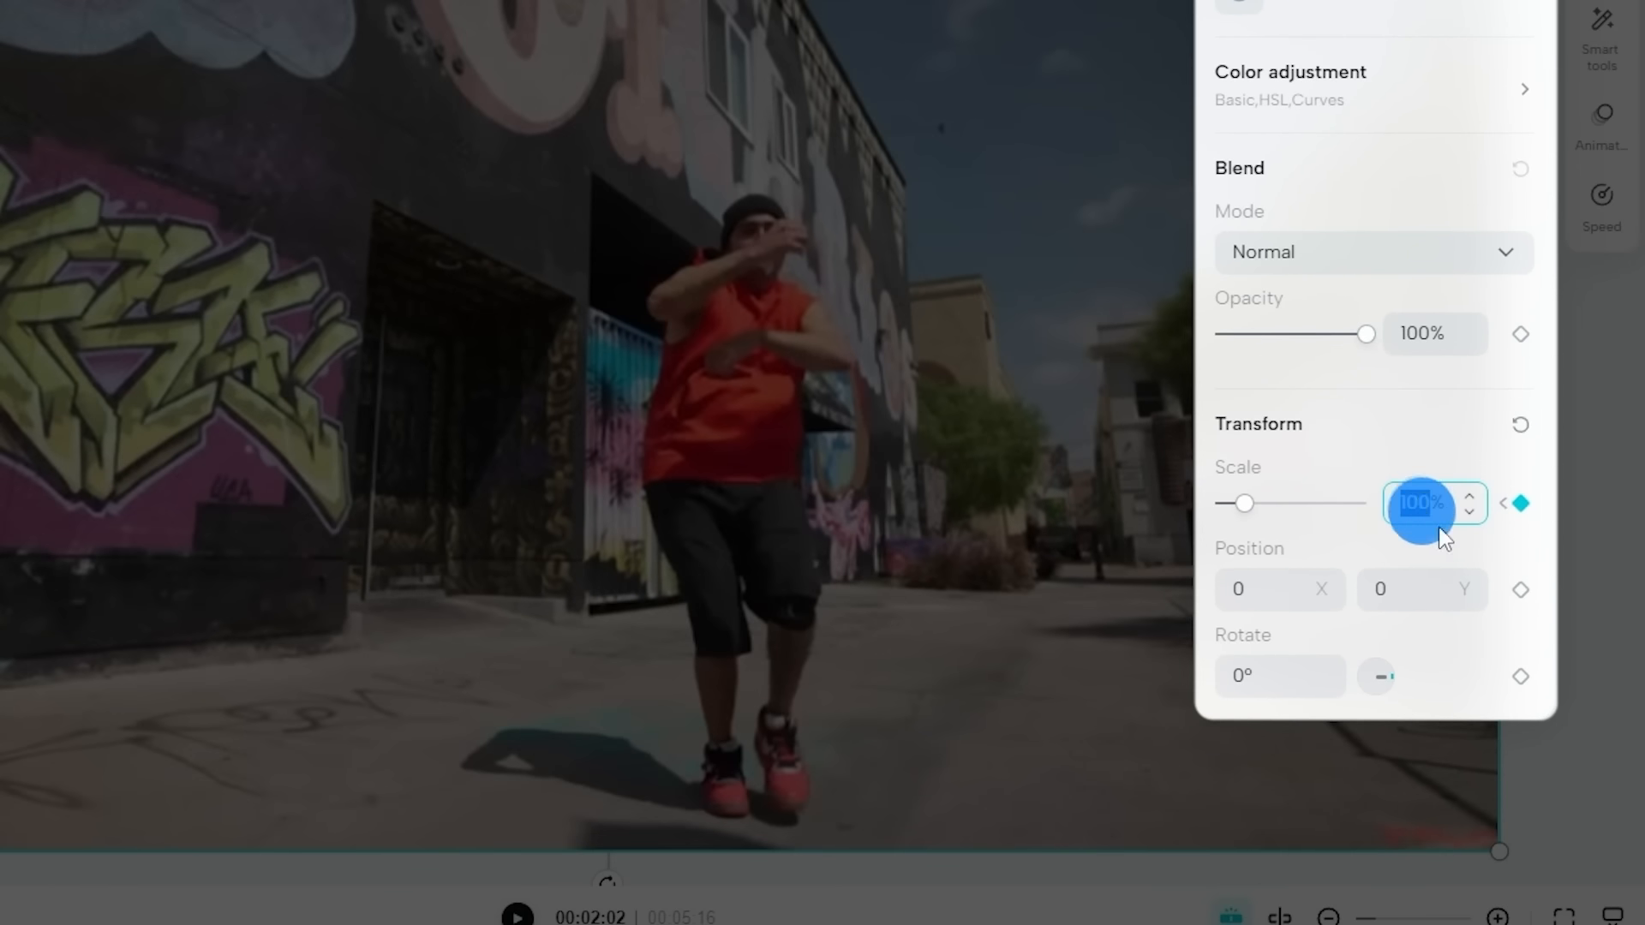
pyautogui.write('15')
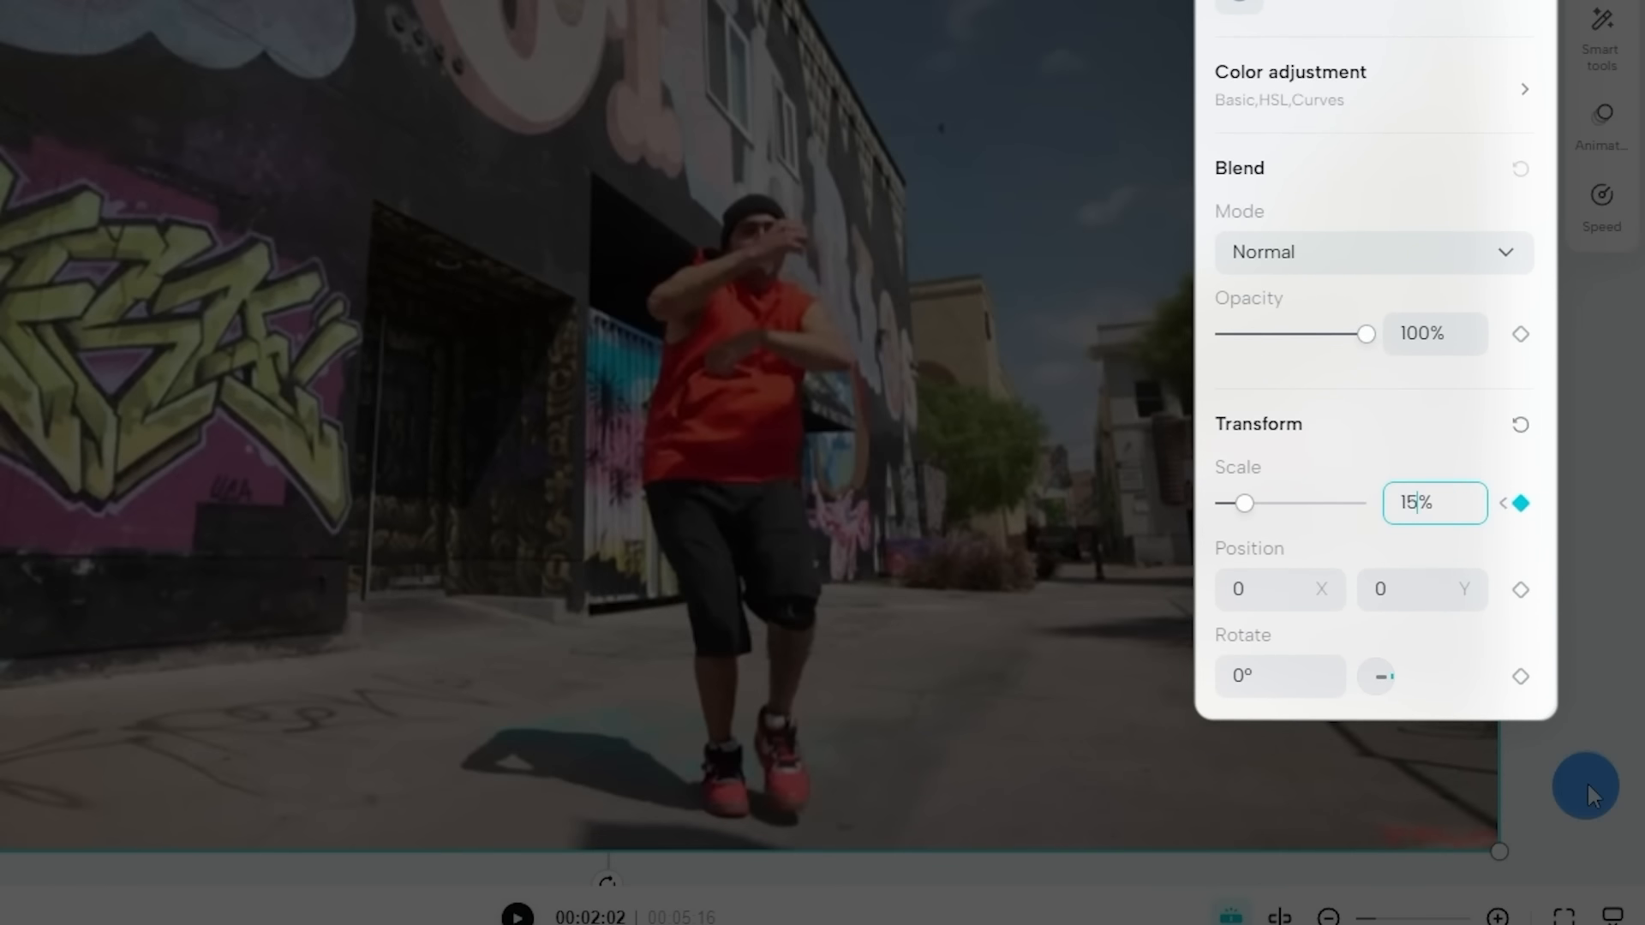
pyautogui.press('Return')
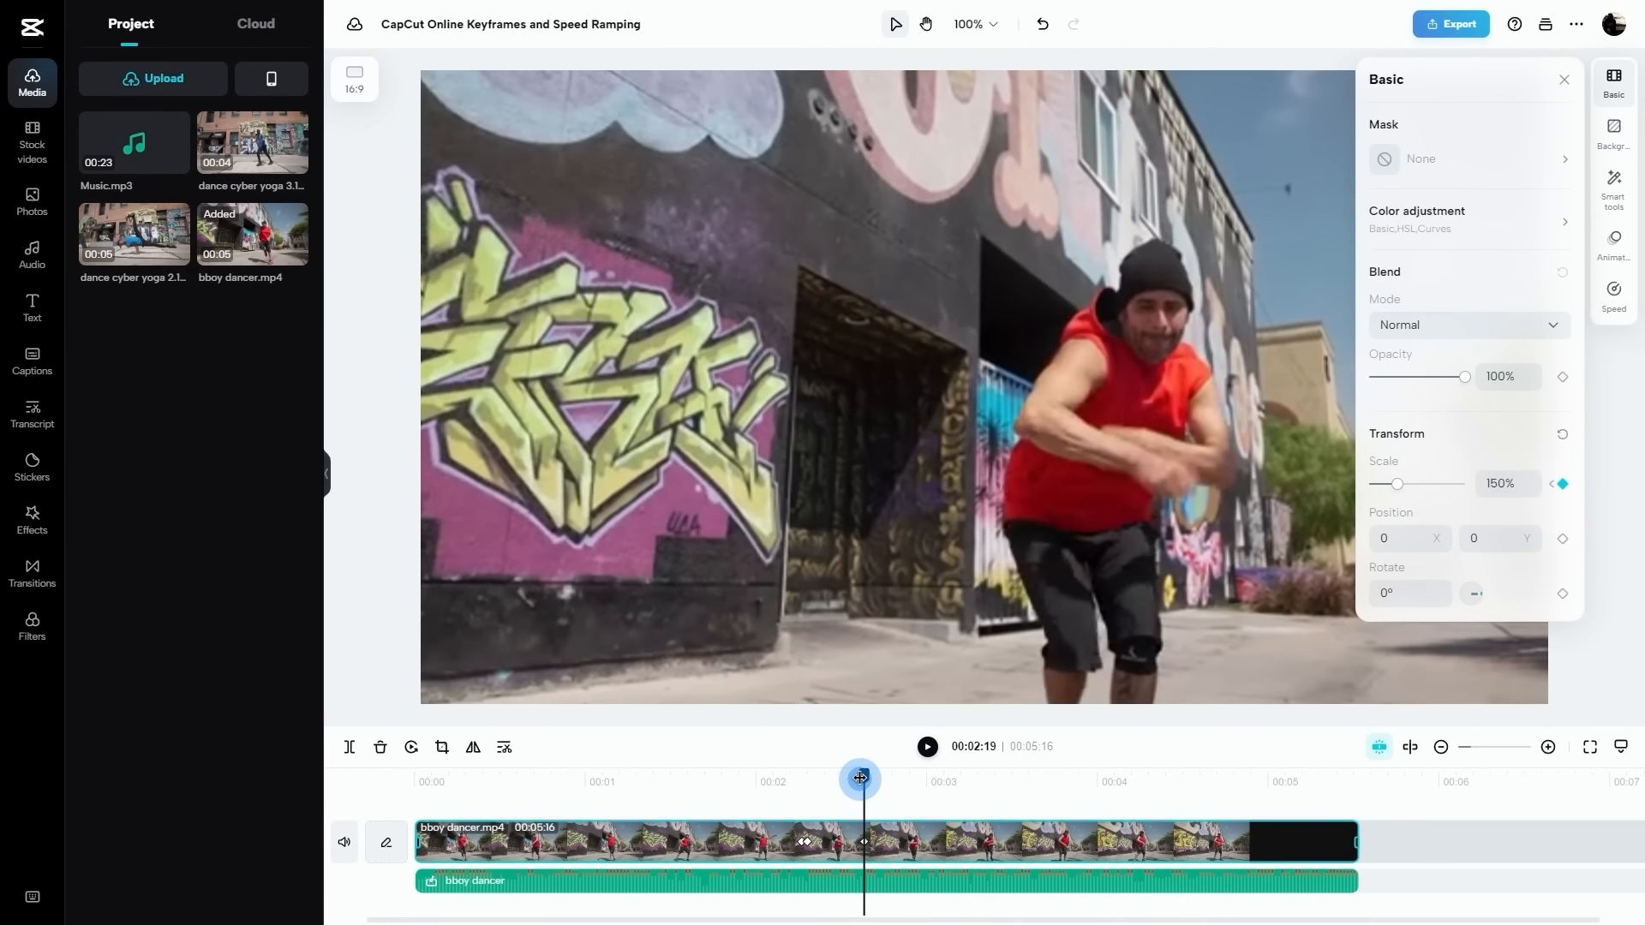
# - Set the clip's scale to 200% at 00:02:20, one frame after the preceding 150% keyframe
pyautogui.moveTo(860, 778); pyautogui.dragTo(869, 778)
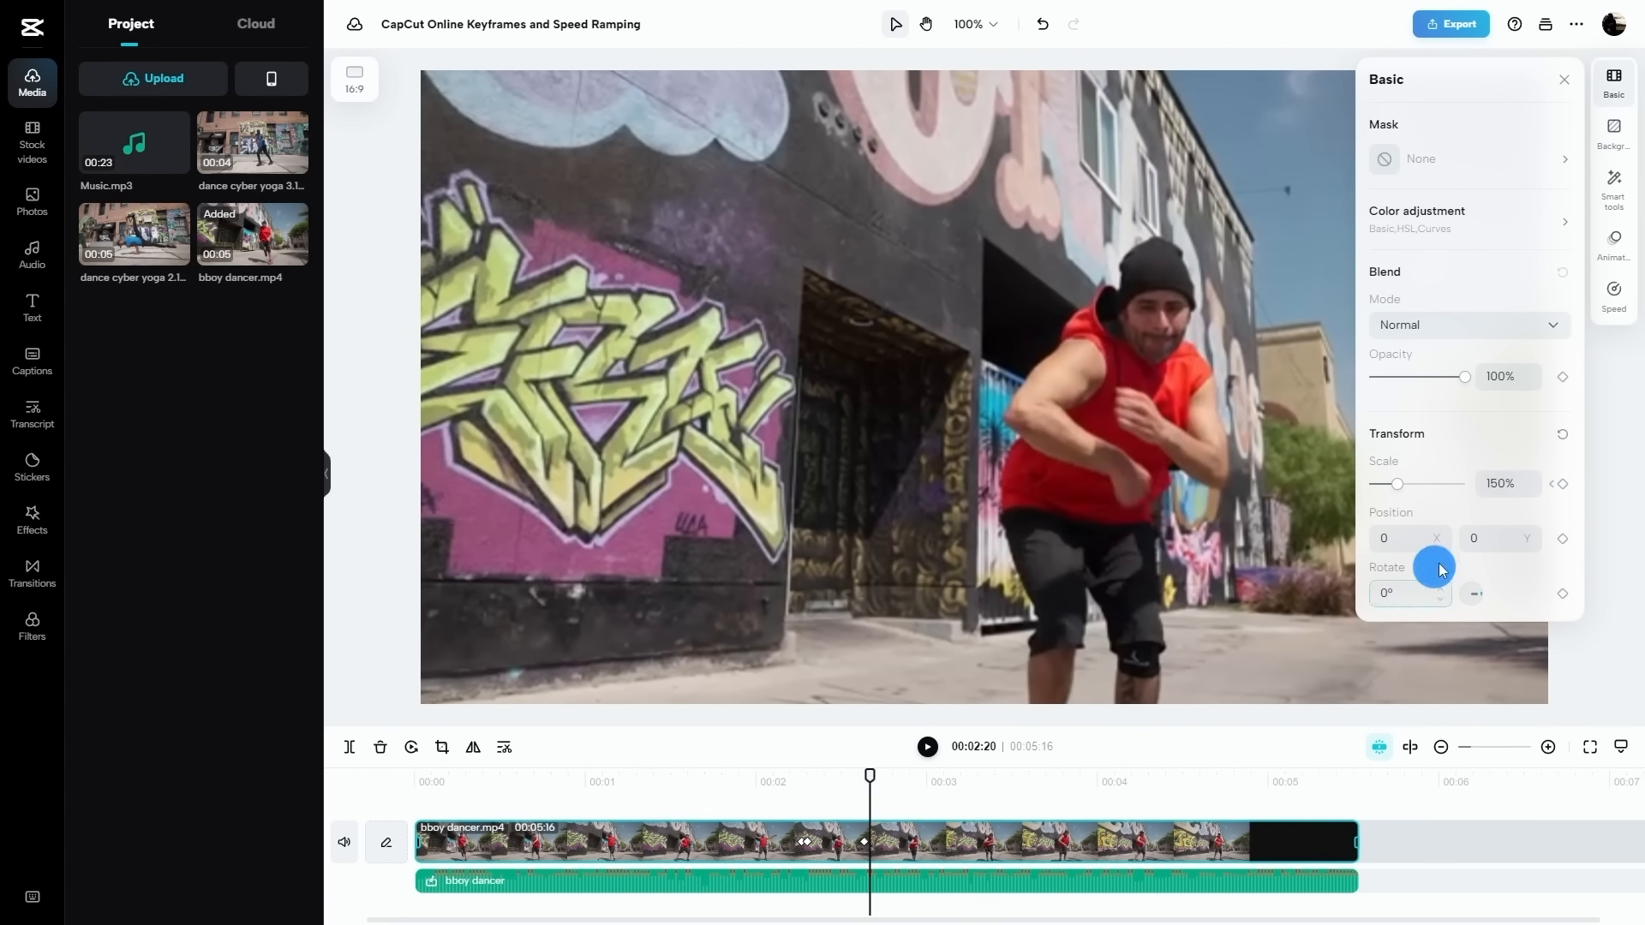
pyautogui.click(1504, 482)
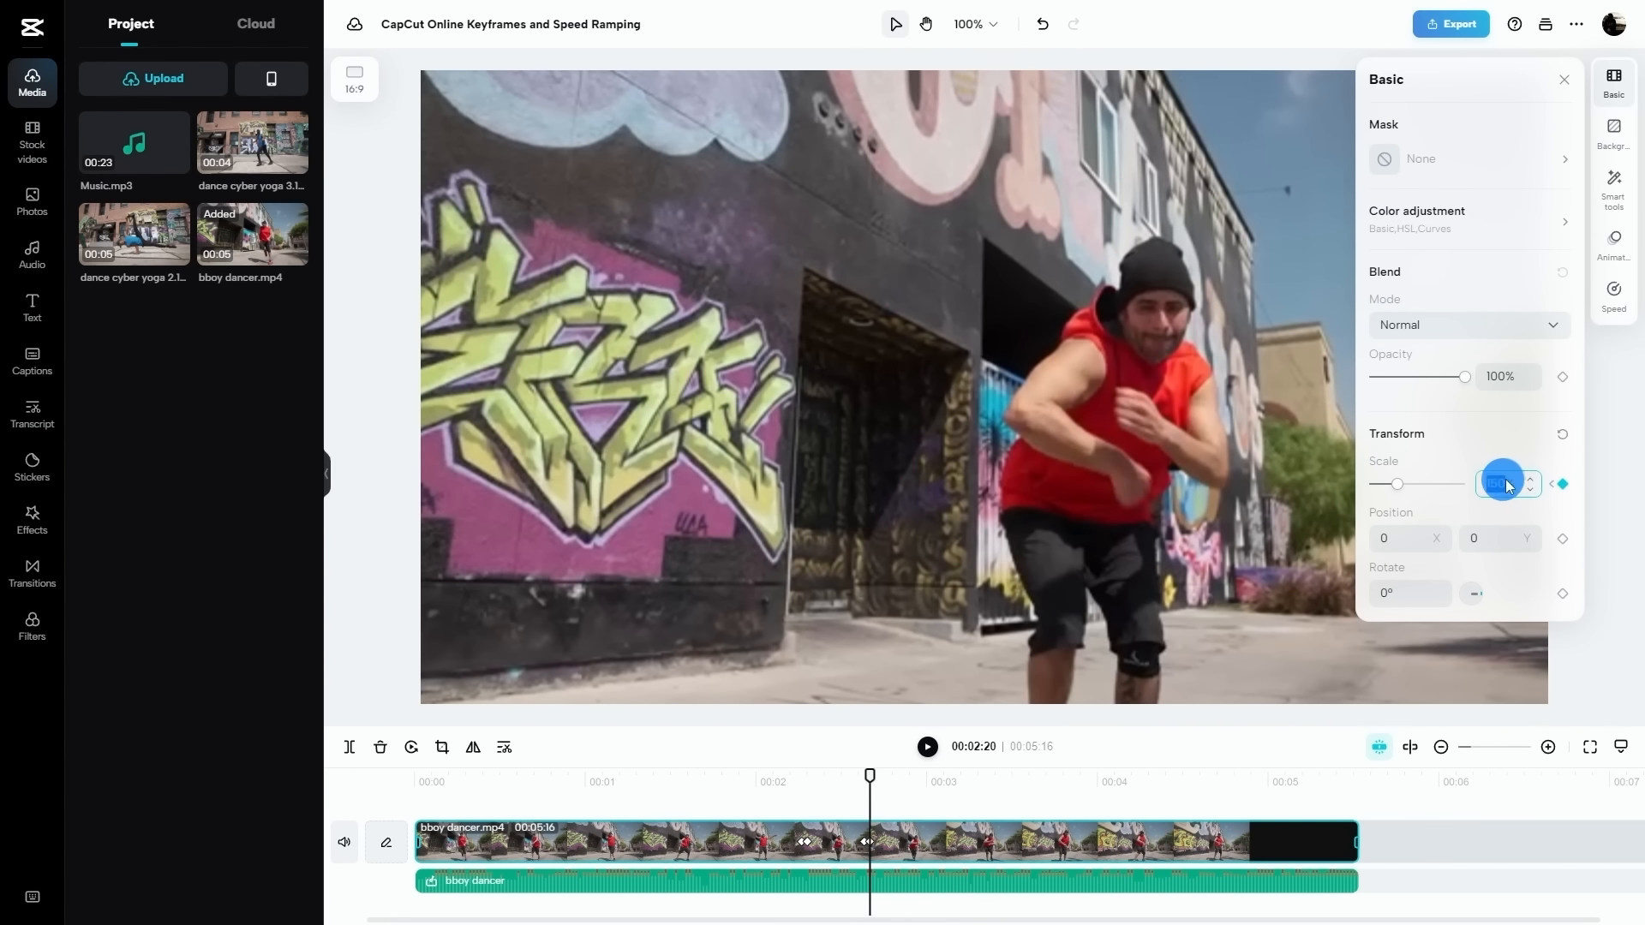
pyautogui.press('Return')
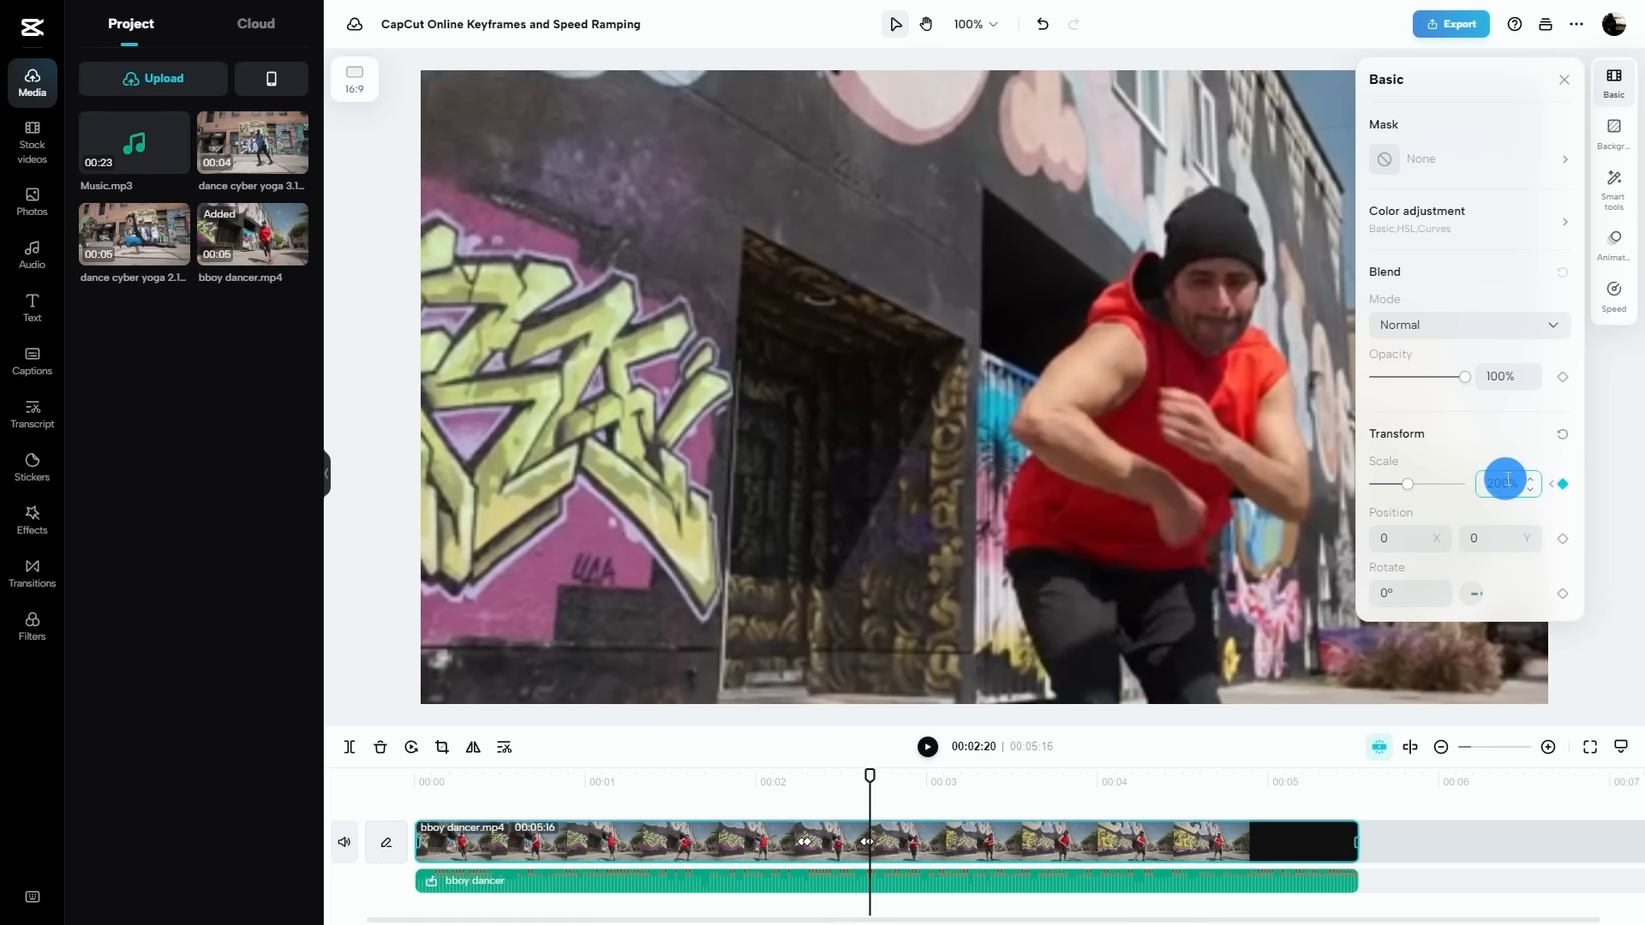
# - Add a 200% scale keyframe at 00:03:18 and another keyframe at 00:03:22 with the scale set to 100%
pyautogui.moveTo(868, 778); pyautogui.dragTo(1017, 795)
pyautogui.moveTo(1017, 798); pyautogui.dragTo(1024, 795)
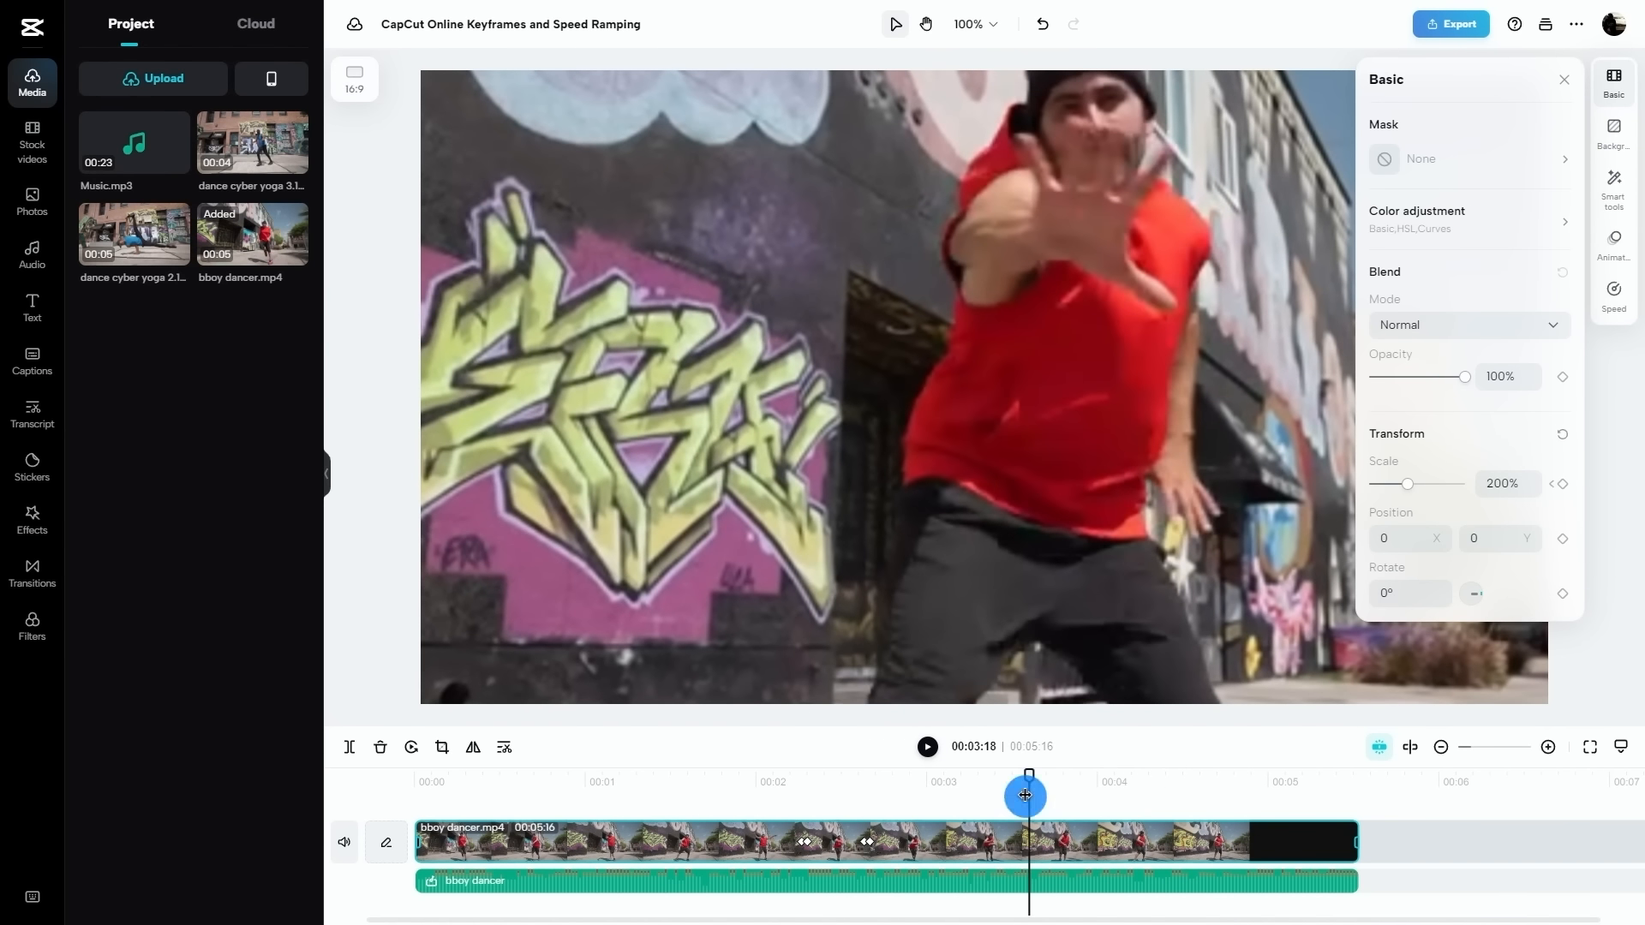
pyautogui.click(1566, 488)
pyautogui.moveTo(1029, 776); pyautogui.dragTo(1051, 779)
pyautogui.click(1567, 486)
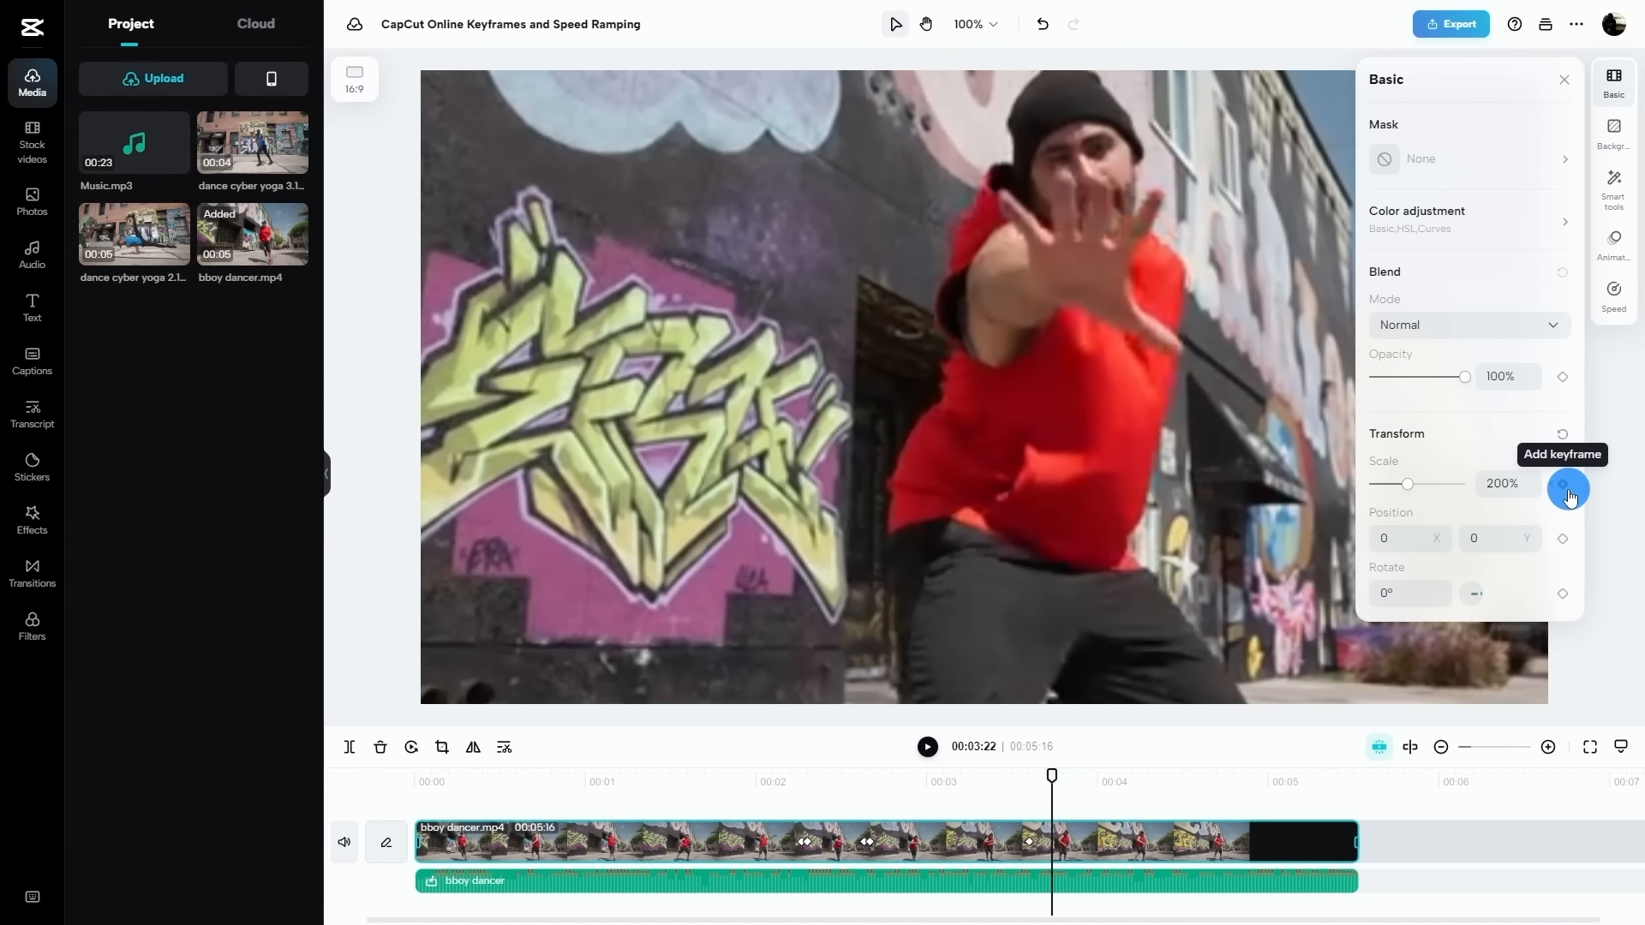
pyautogui.click(1503, 490)
# - Play back the bboy dancer clip, including once more from just before the first keyframe, to check the scale animation
pyautogui.click(928, 752)
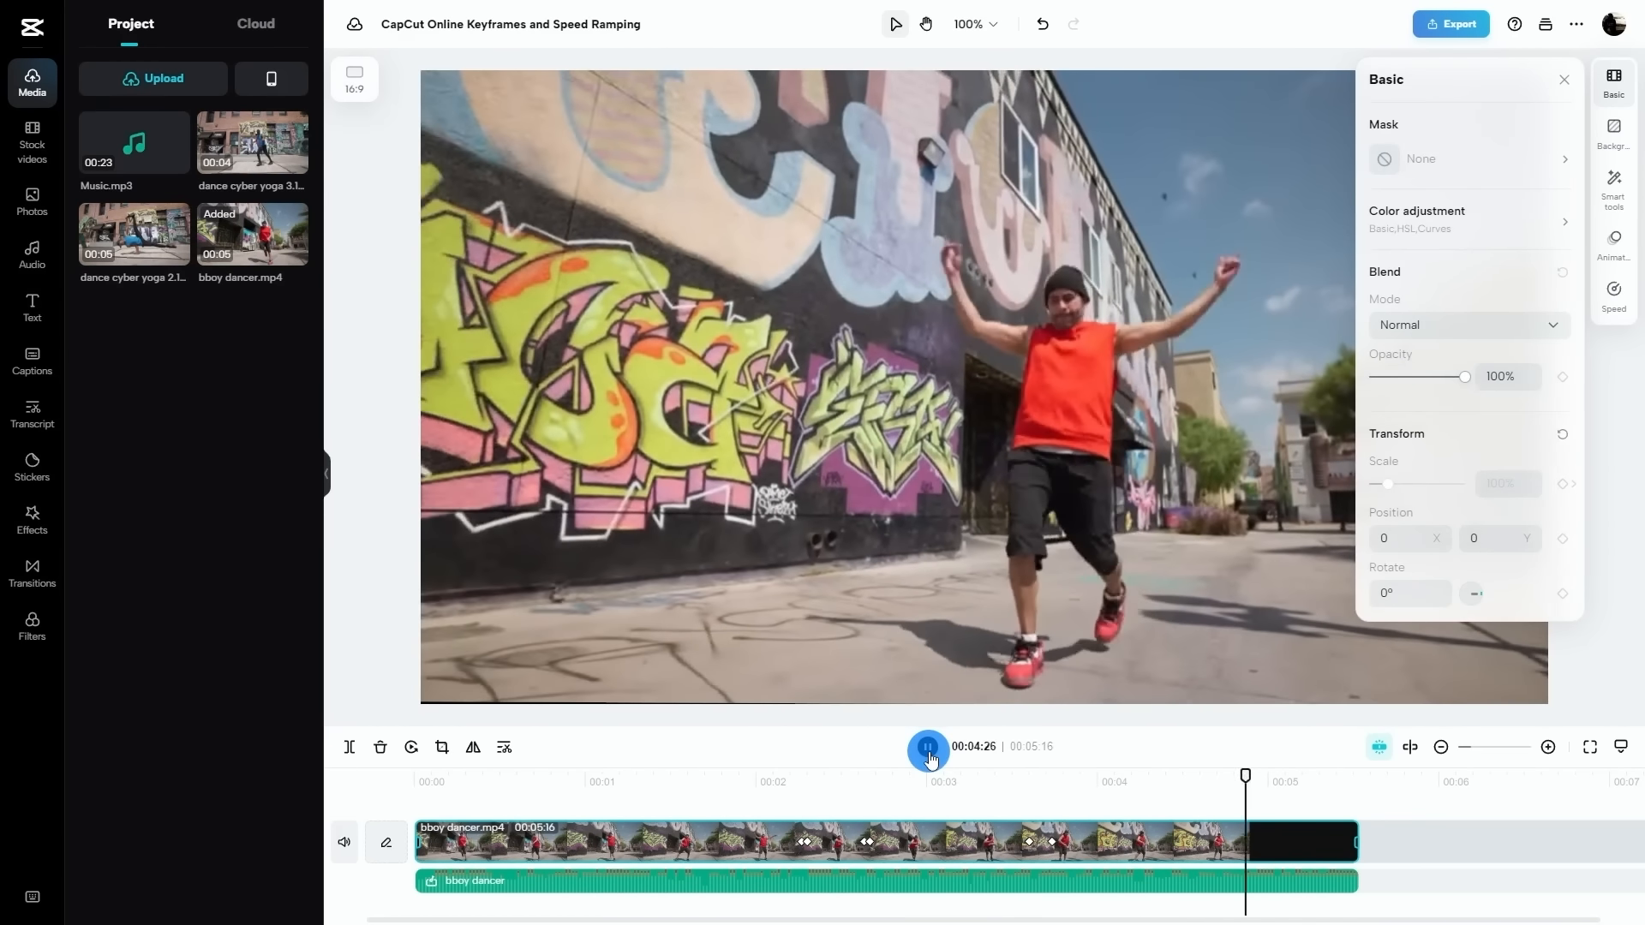
pyautogui.click(798, 779)
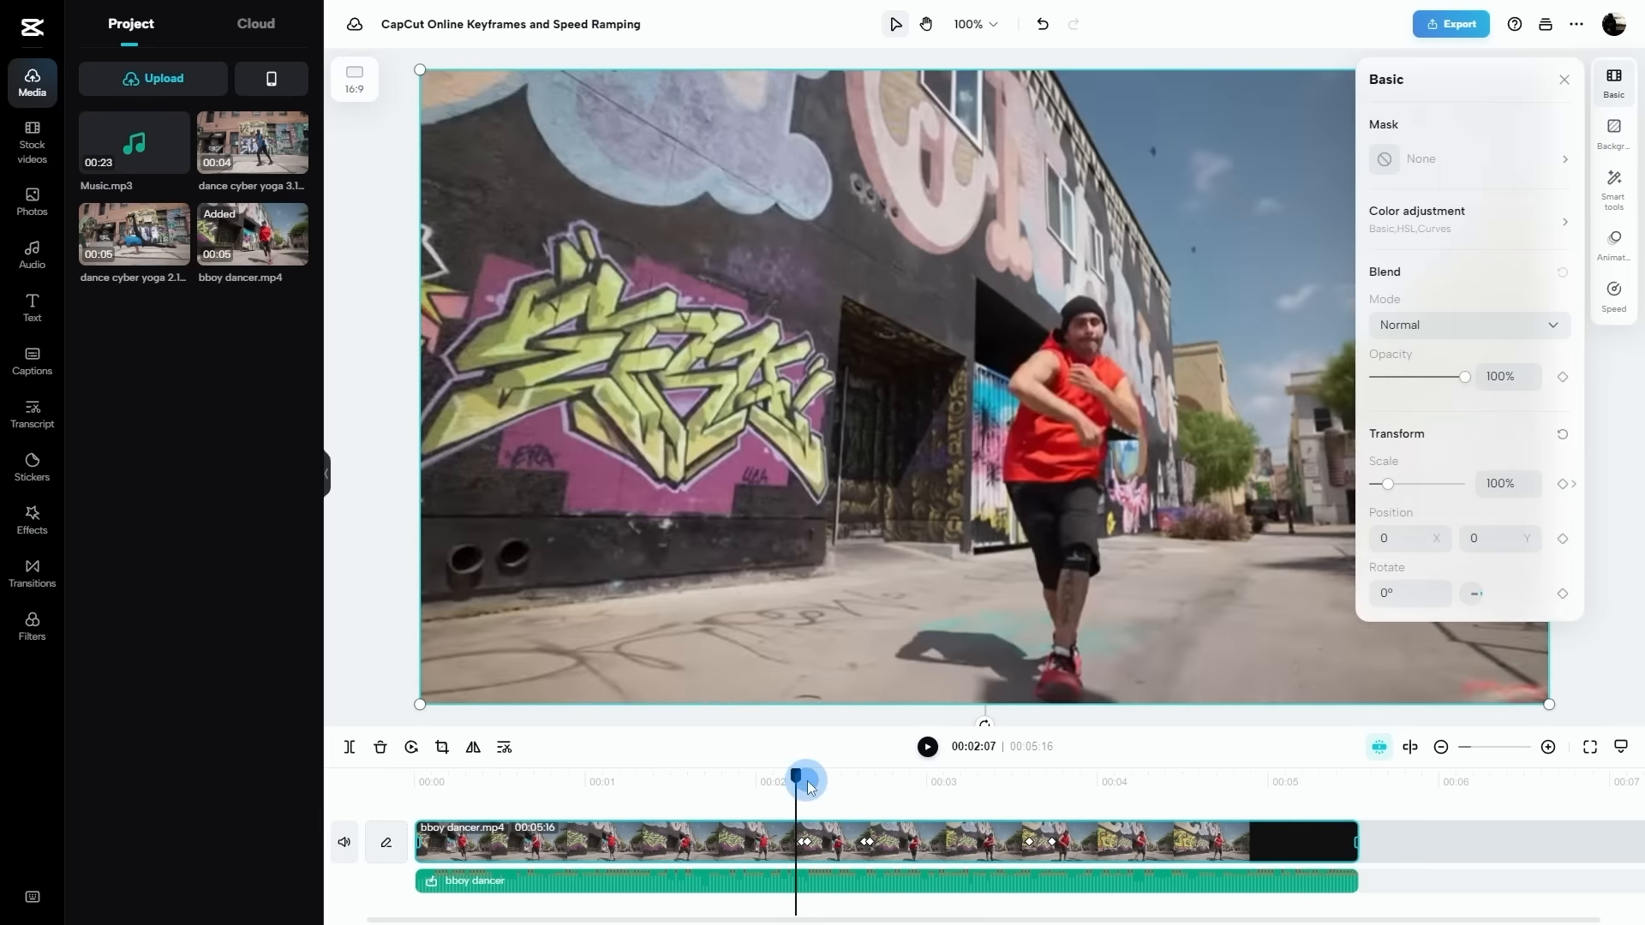
pyautogui.moveTo(809, 779); pyautogui.dragTo(790, 778)
pyautogui.press('space')
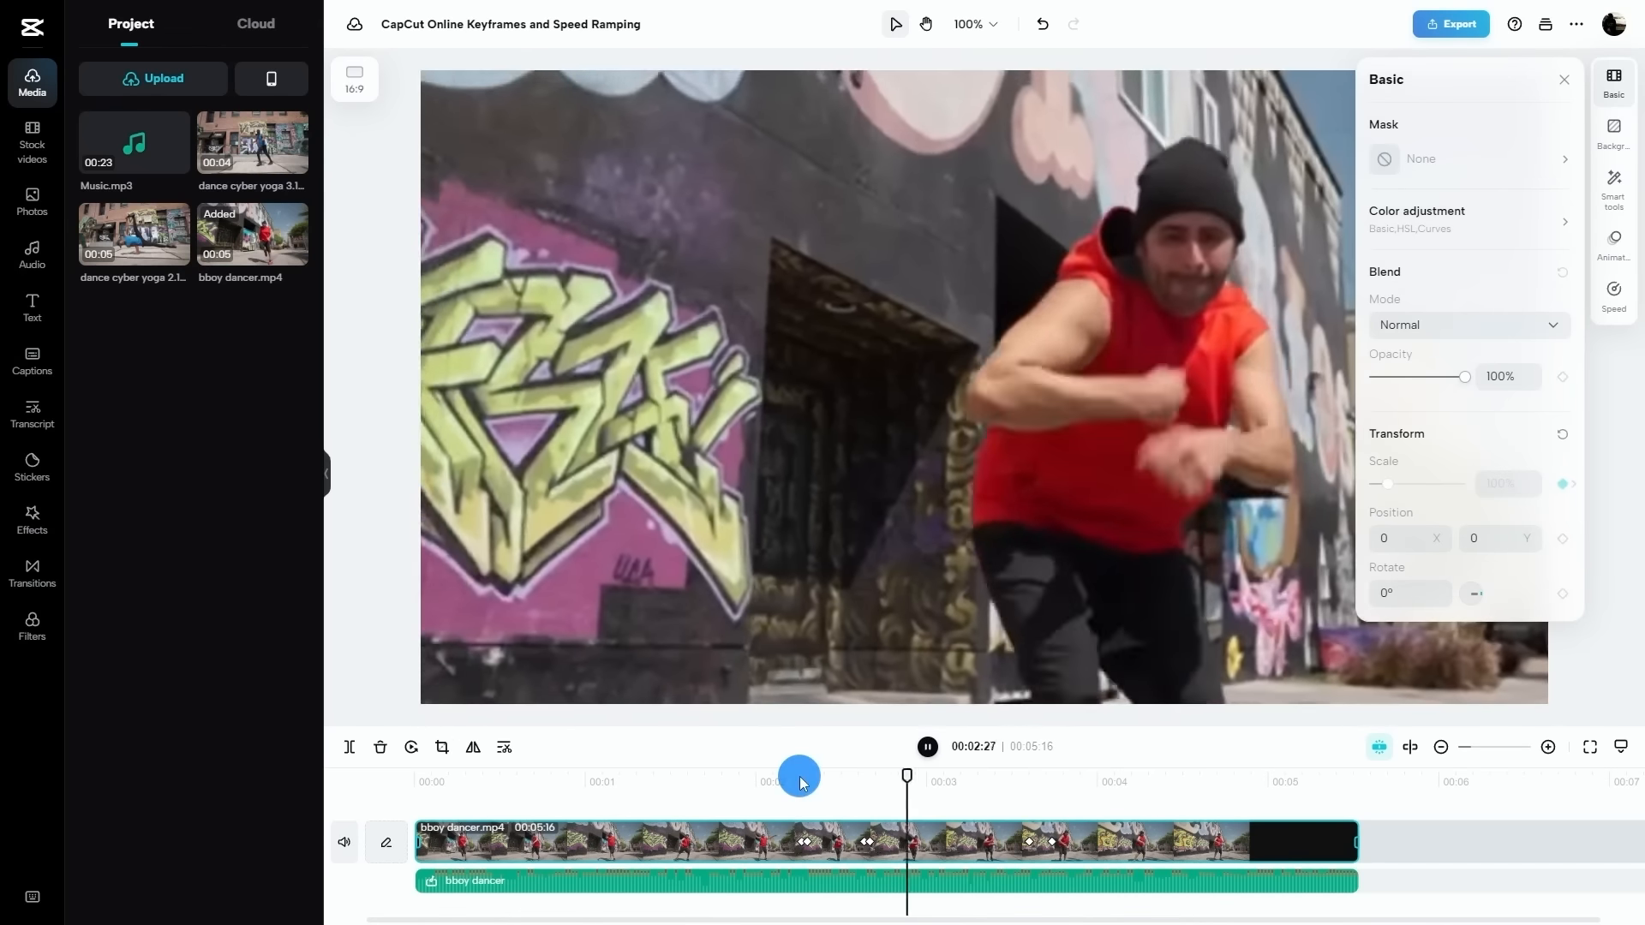
pyautogui.press('space')
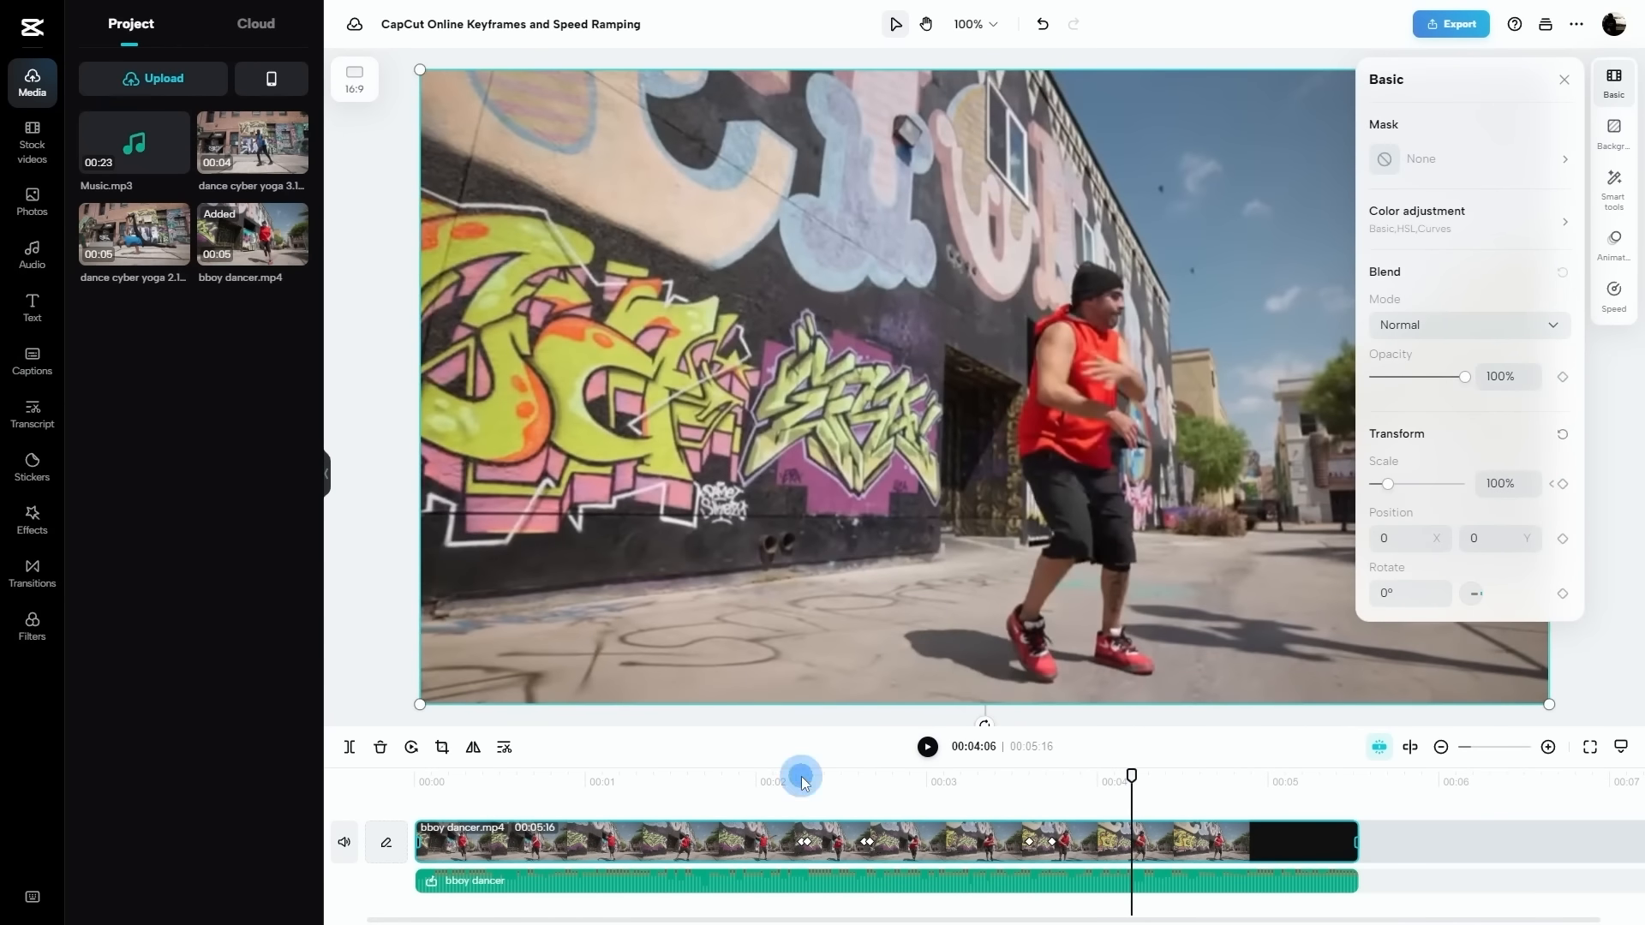
# - Add a position keyframe at the 00:02:08 scale keyframe and set the X position to -200 at 00:02:09
pyautogui.click(805, 780)
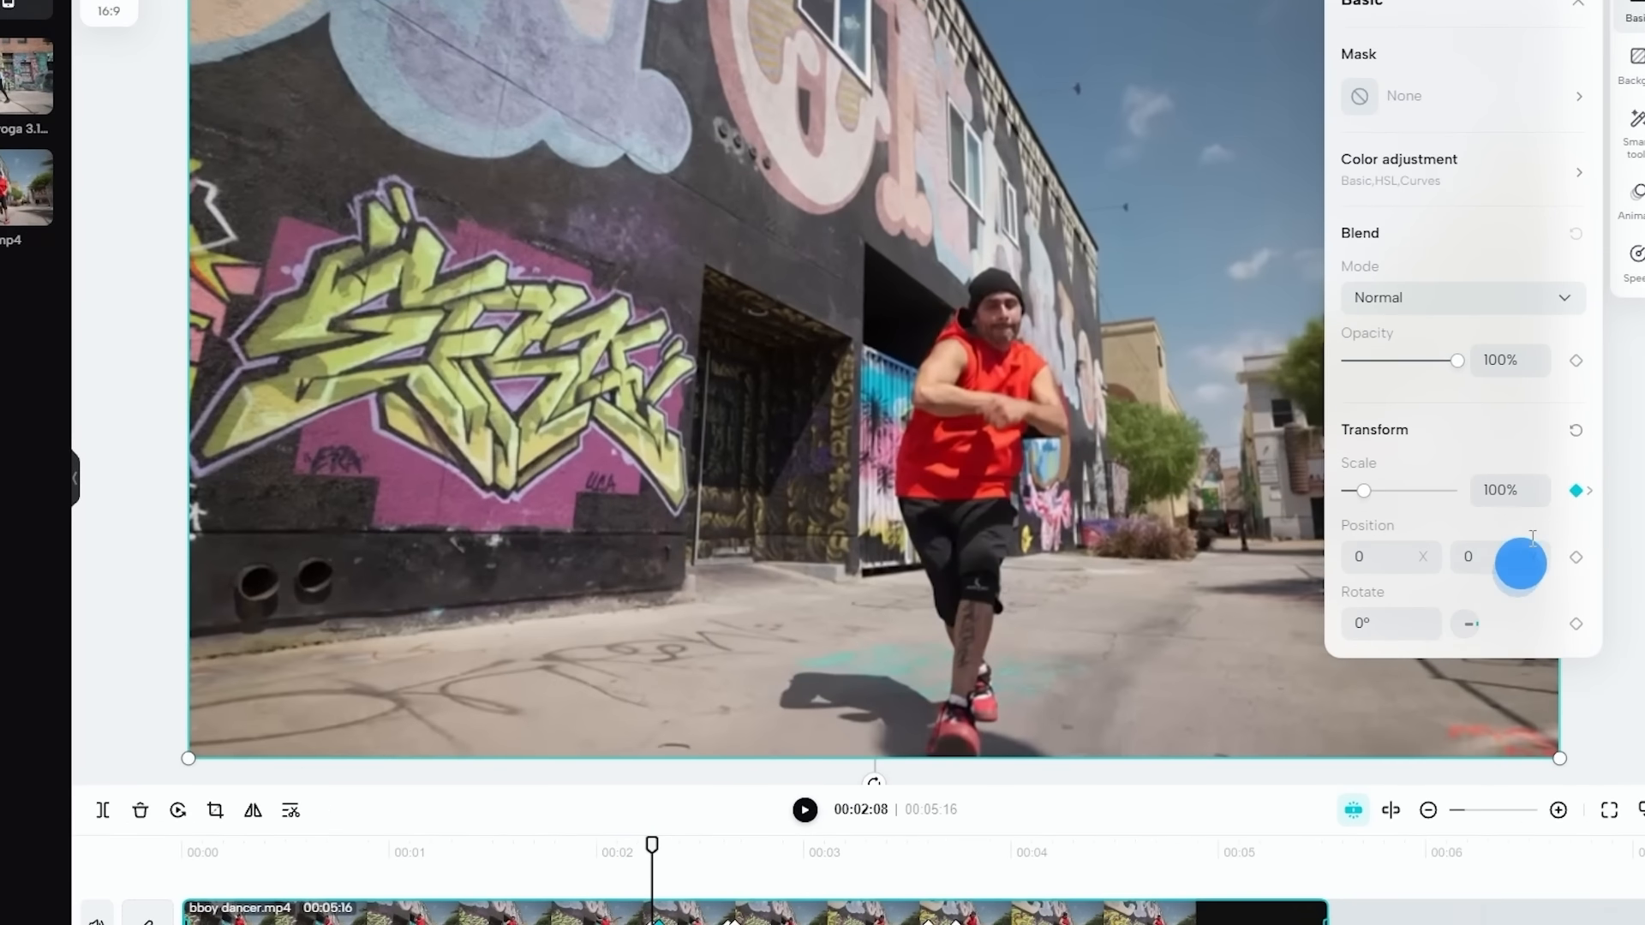
pyautogui.click(1562, 537)
pyautogui.click(1257, 591)
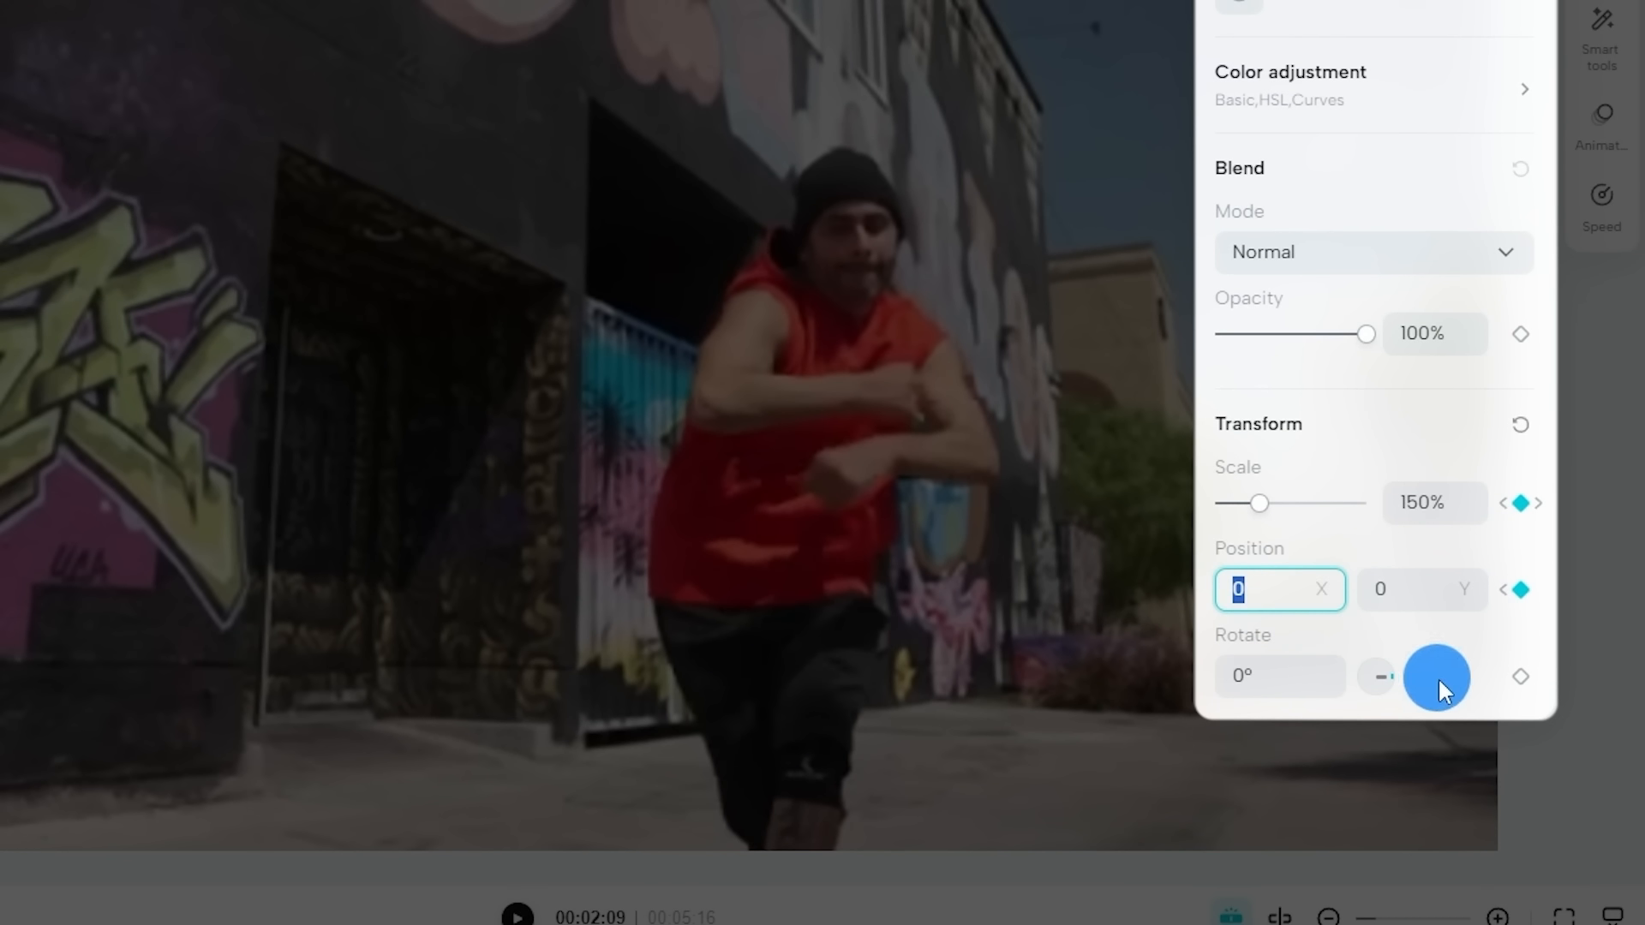
pyautogui.write('-200')
pyautogui.press('Return')
# - Set the clip's Y position to 25 at the 200% scale keyframe at 00:02:20
pyautogui.click(1432, 642)
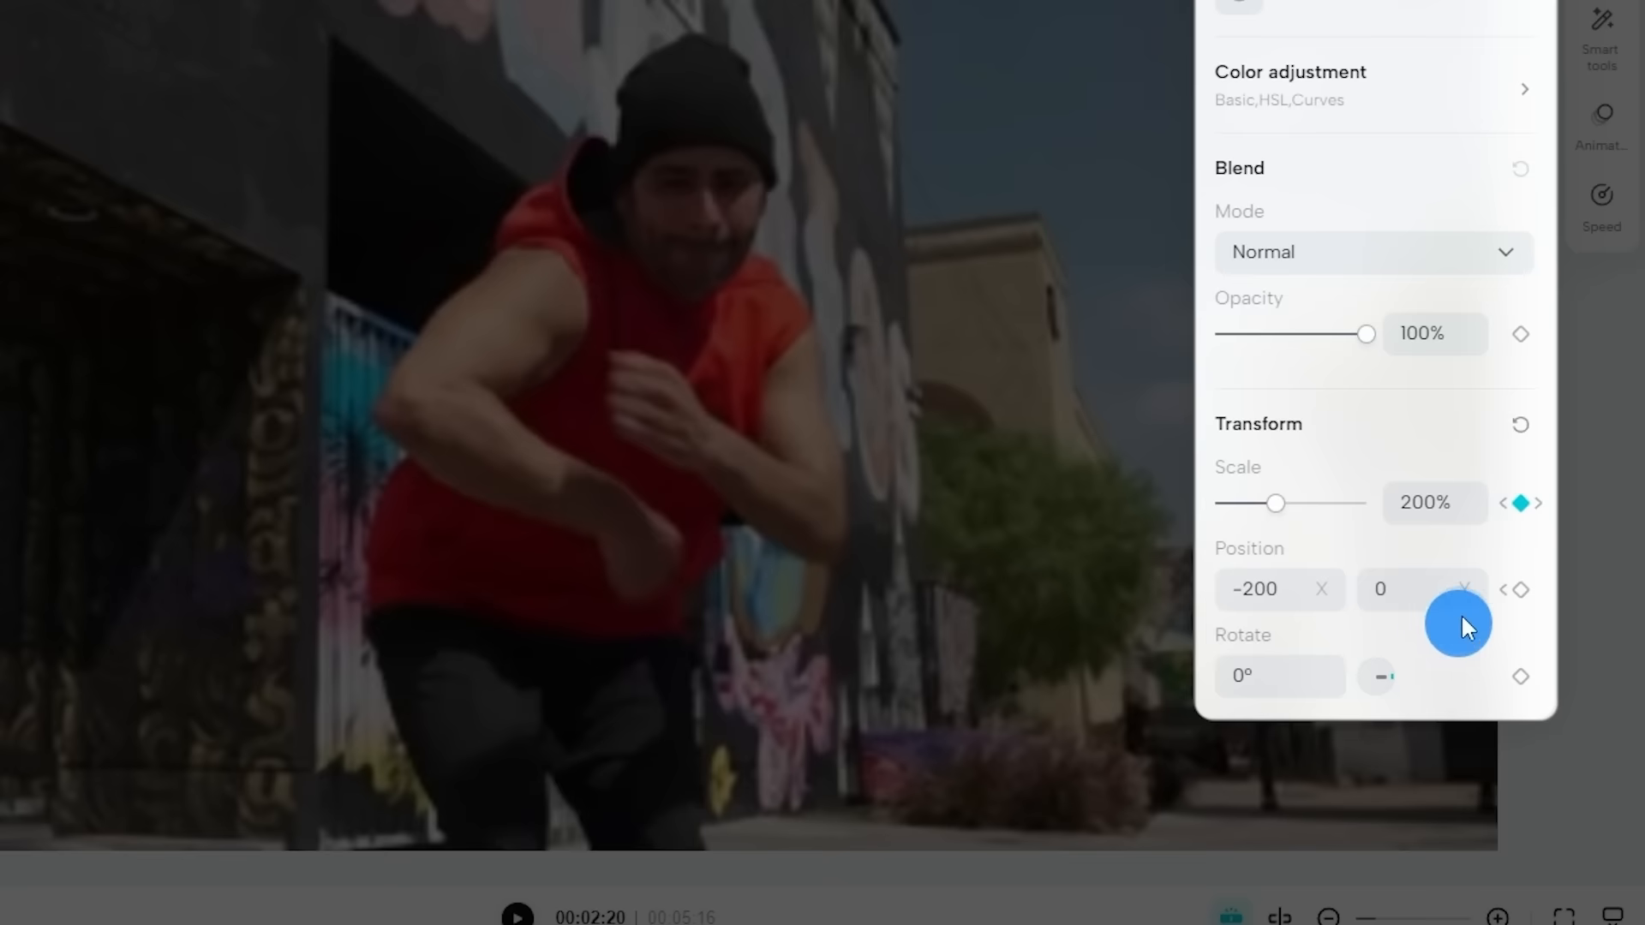
pyautogui.click(1422, 589)
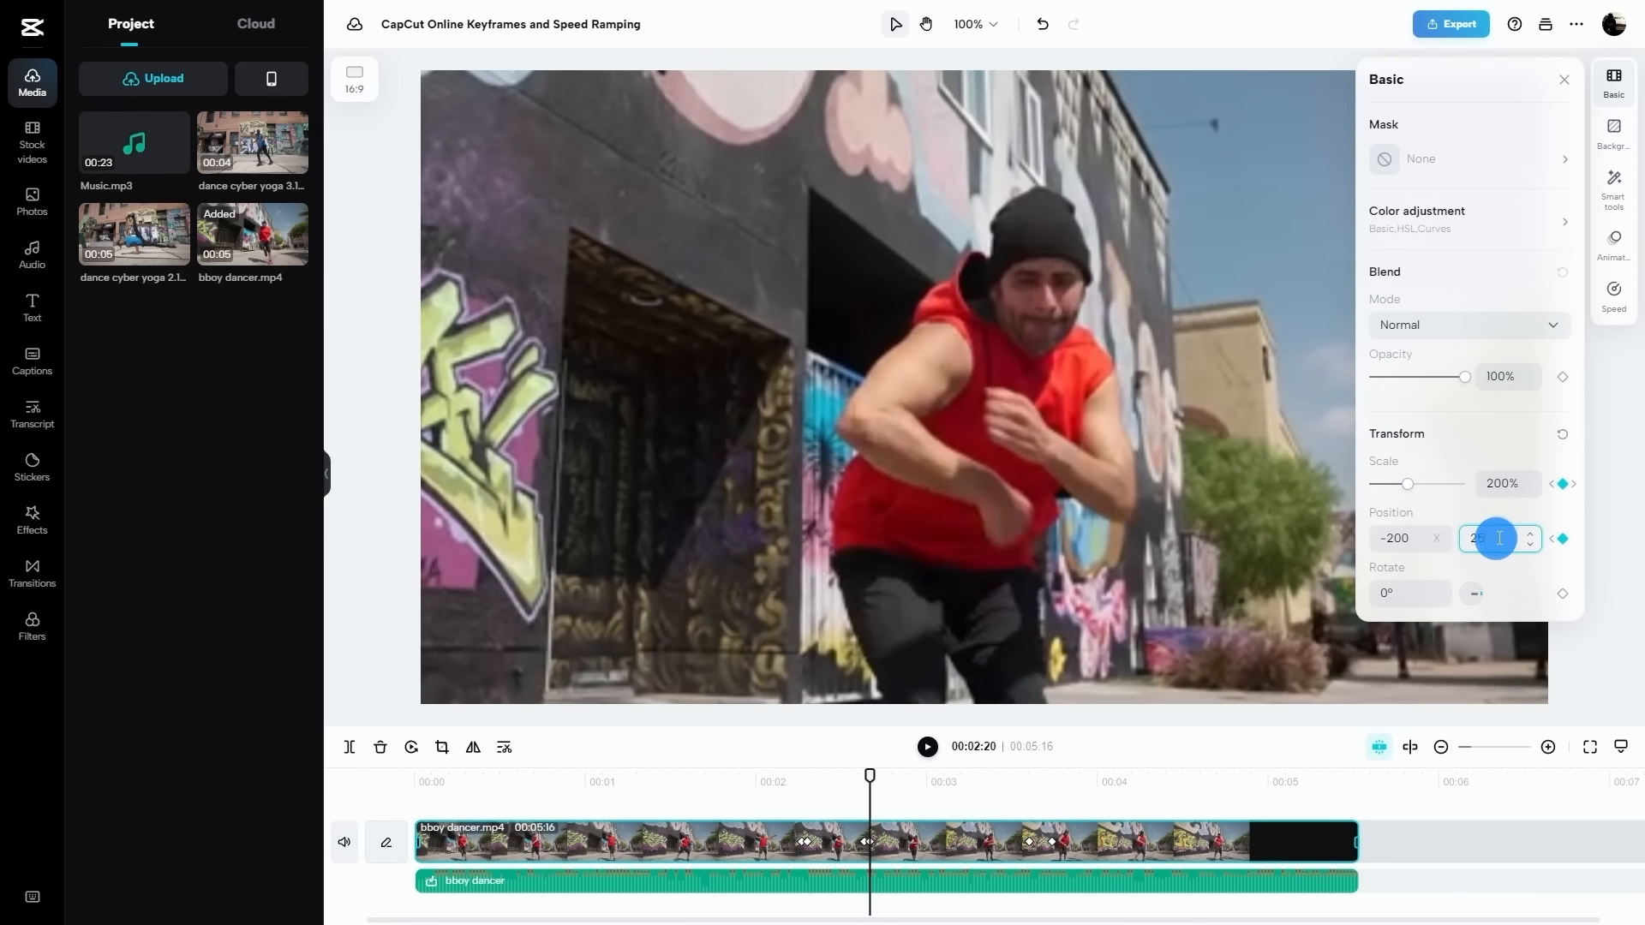
pyautogui.click(1530, 597)
# - Reset the clip's X and Y position to 0 at the 100% scale keyframe at 00:03:22
pyautogui.moveTo(871, 800); pyautogui.dragTo(1050, 781)
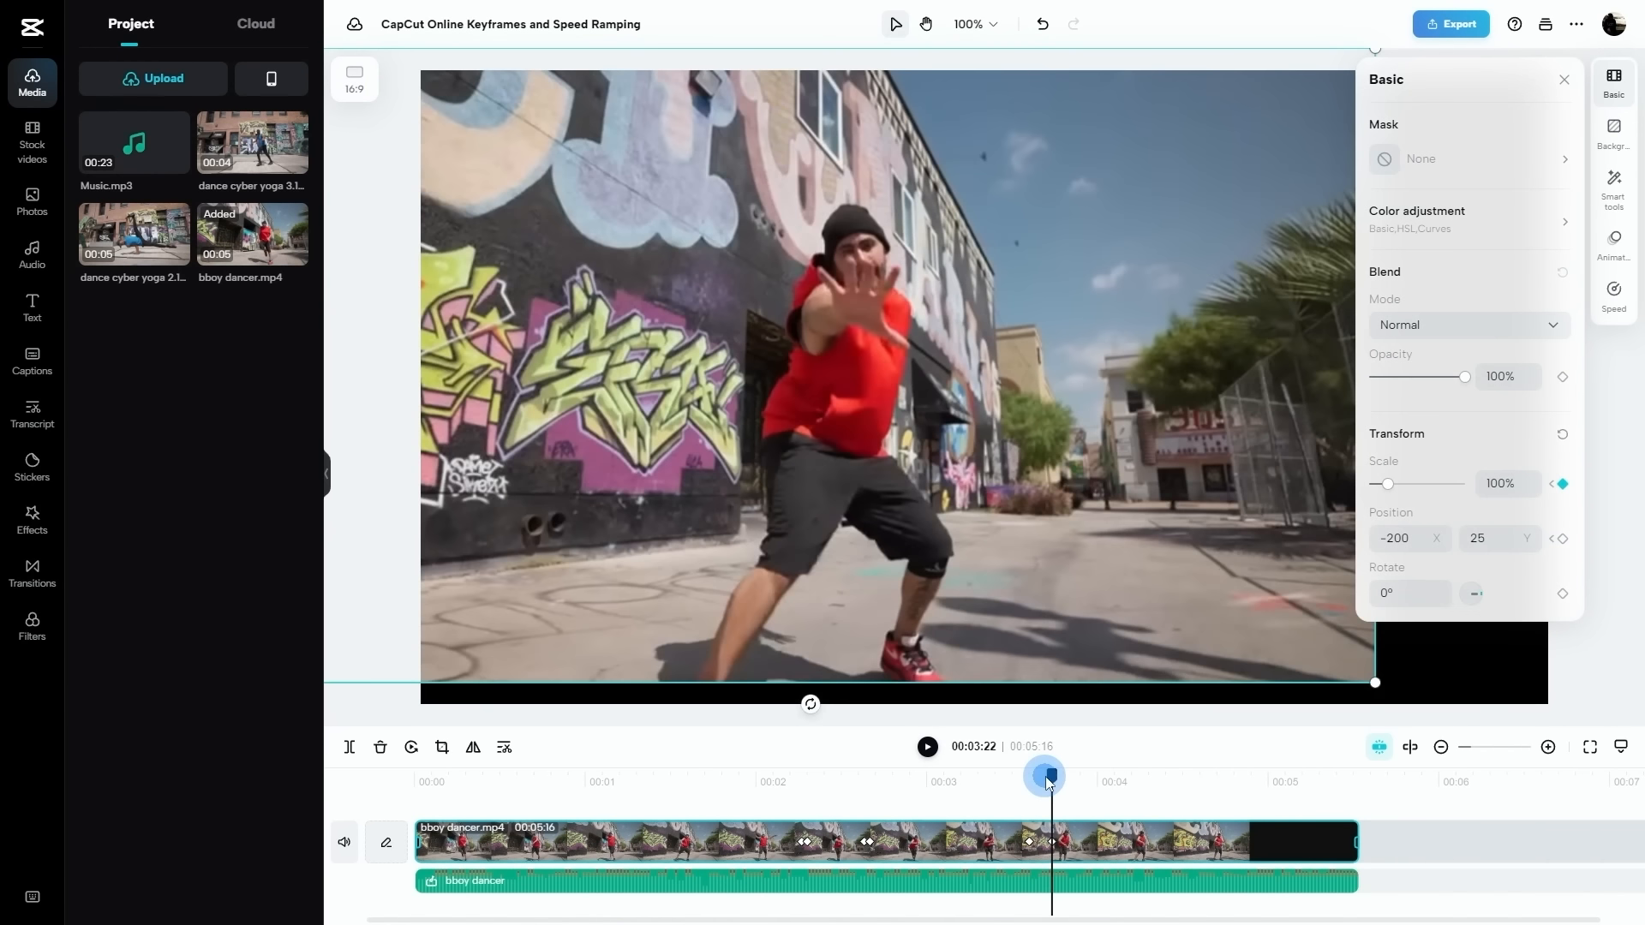
pyautogui.doubleClick(1400, 539)
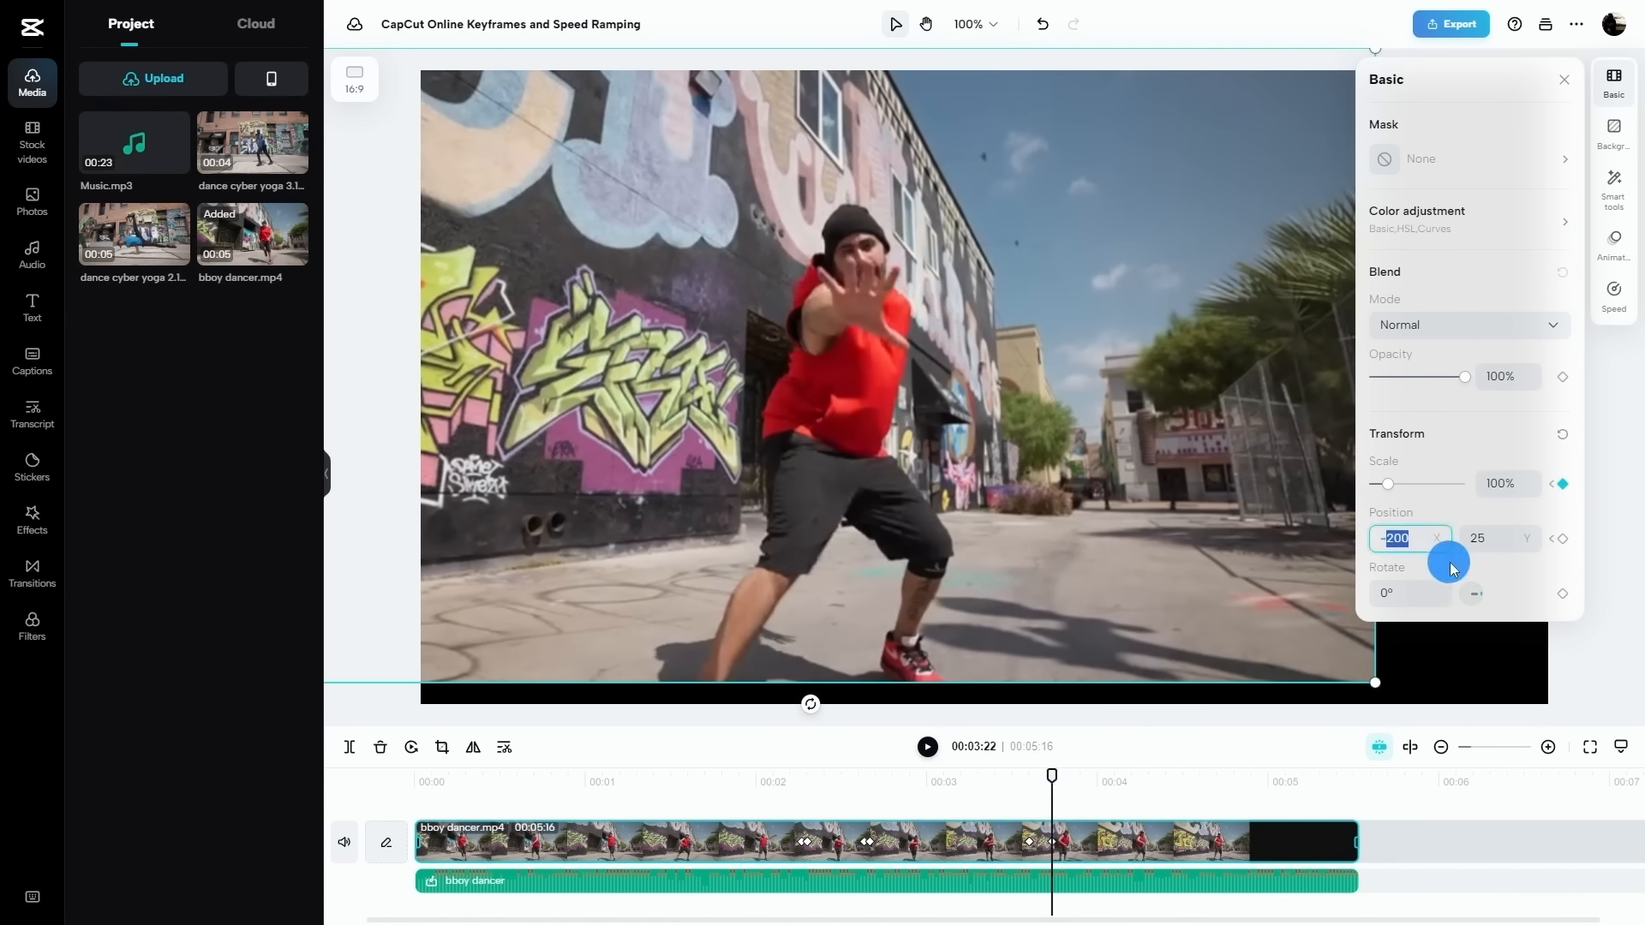
pyautogui.write('0')
pyautogui.press('Return')
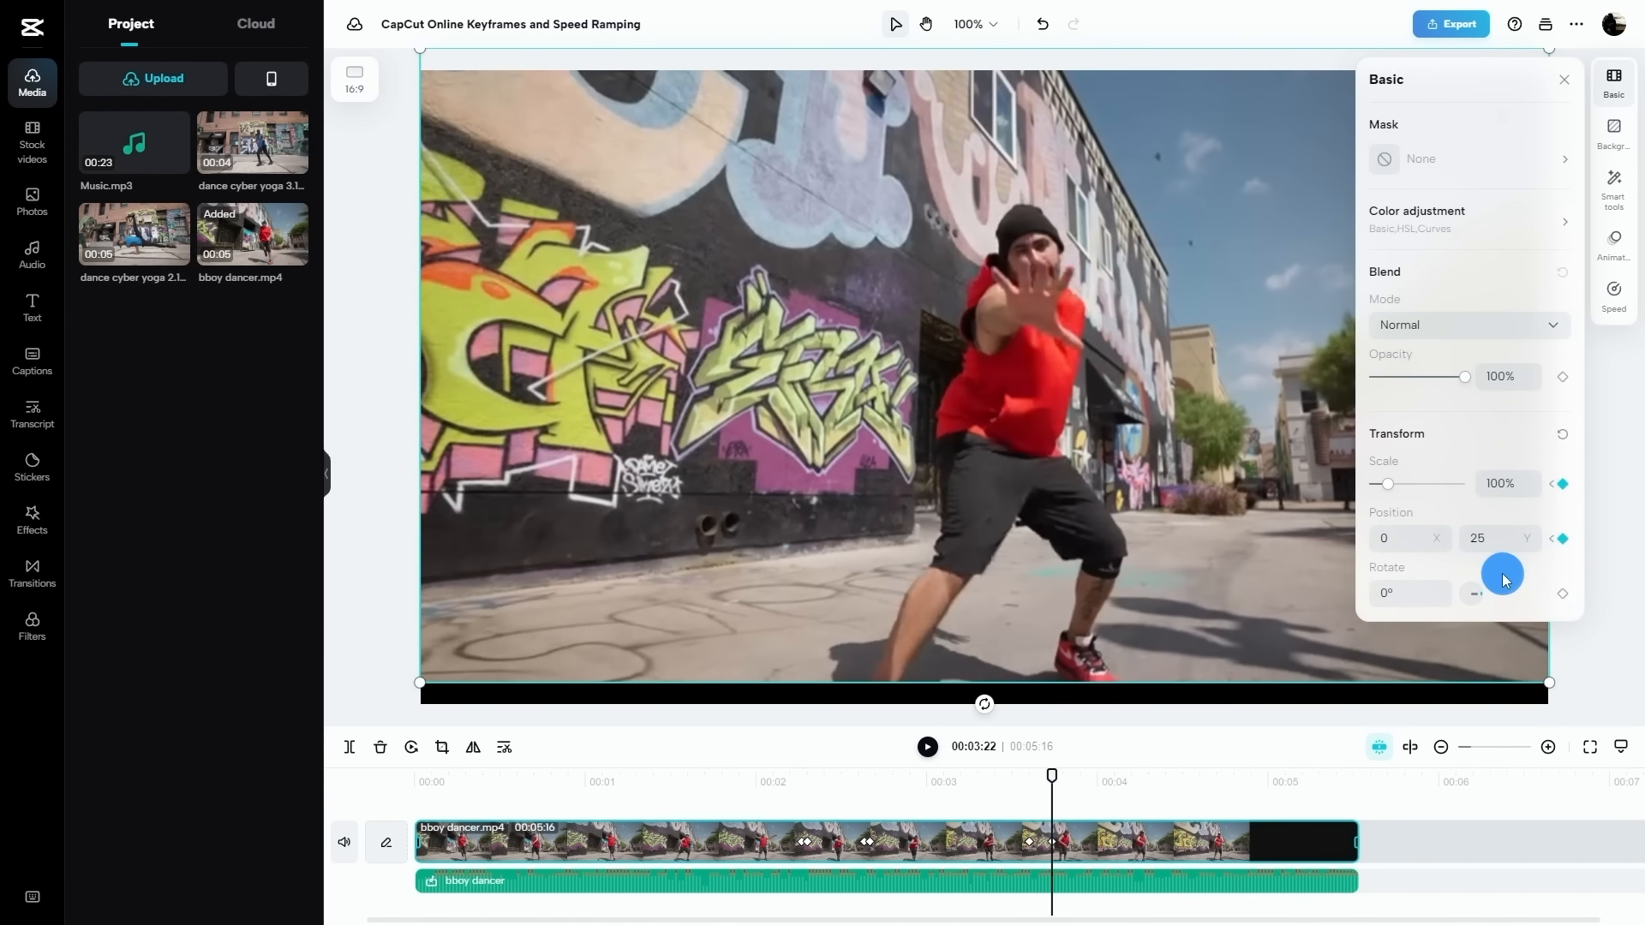
pyautogui.doubleClick(1497, 539)
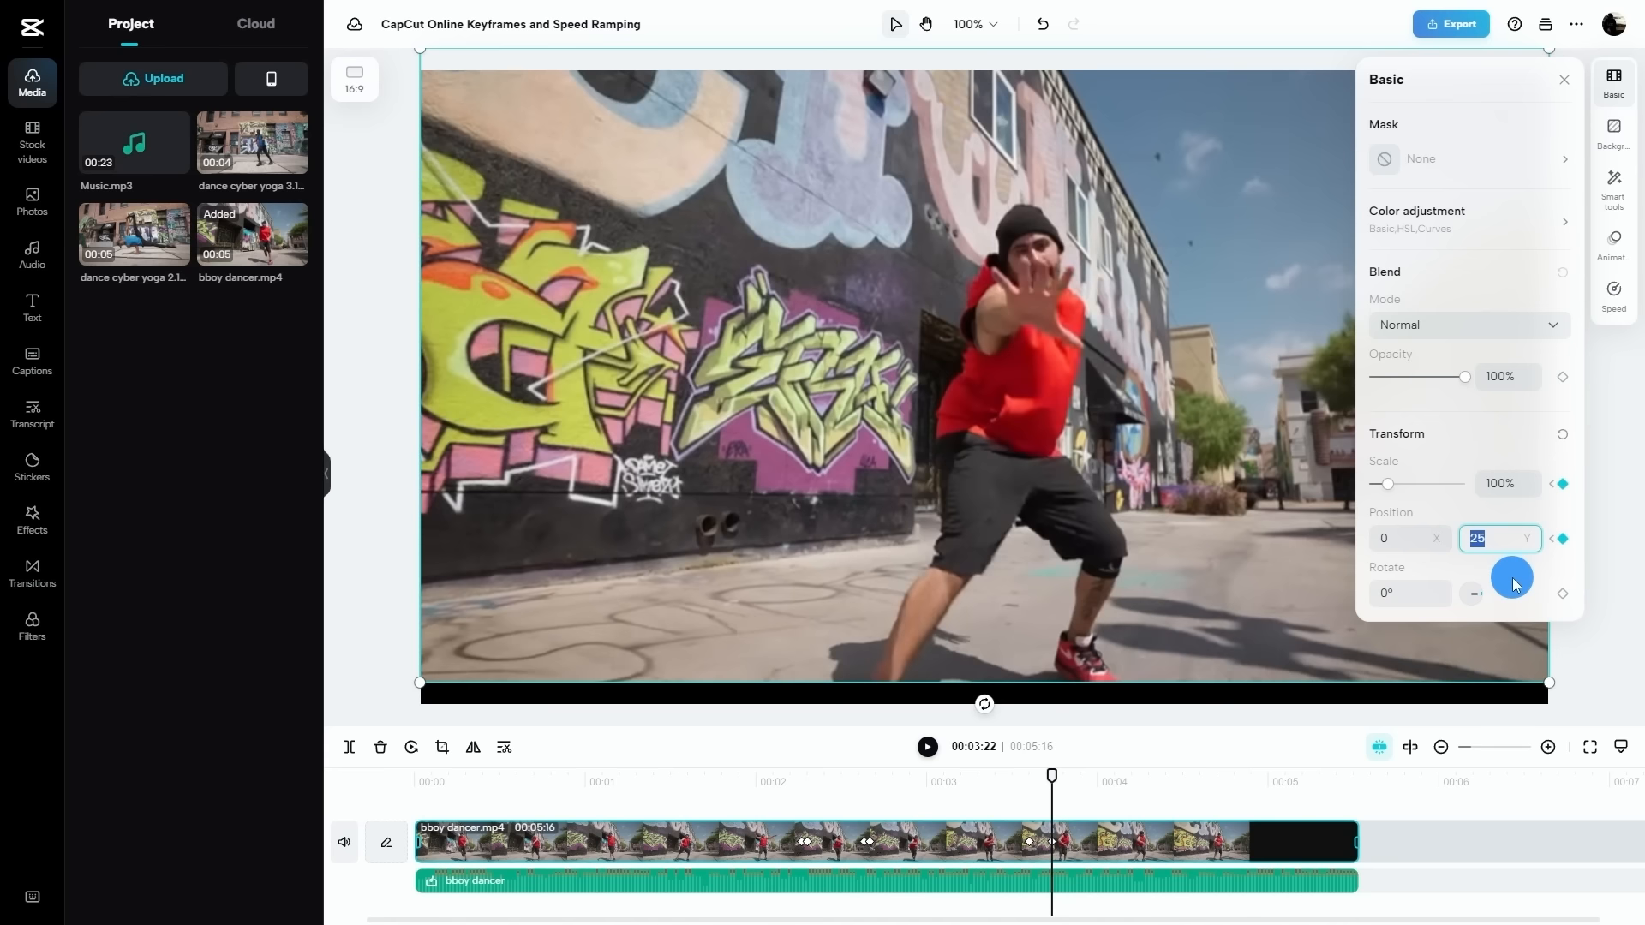
pyautogui.write('0')
pyautogui.press('Return')
# - Shift the 00:02:20 keyframe and the final 00:03:22 keyframe slightly later to widen their keyframe pairs
pyautogui.moveTo(1049, 780); pyautogui.dragTo(818, 843)
pyautogui.moveTo(710, 715)
pyautogui.mouseDown()
pyautogui.moveTo(742, 715)
pyautogui.moveTo(727, 715)
pyautogui.mouseUp()
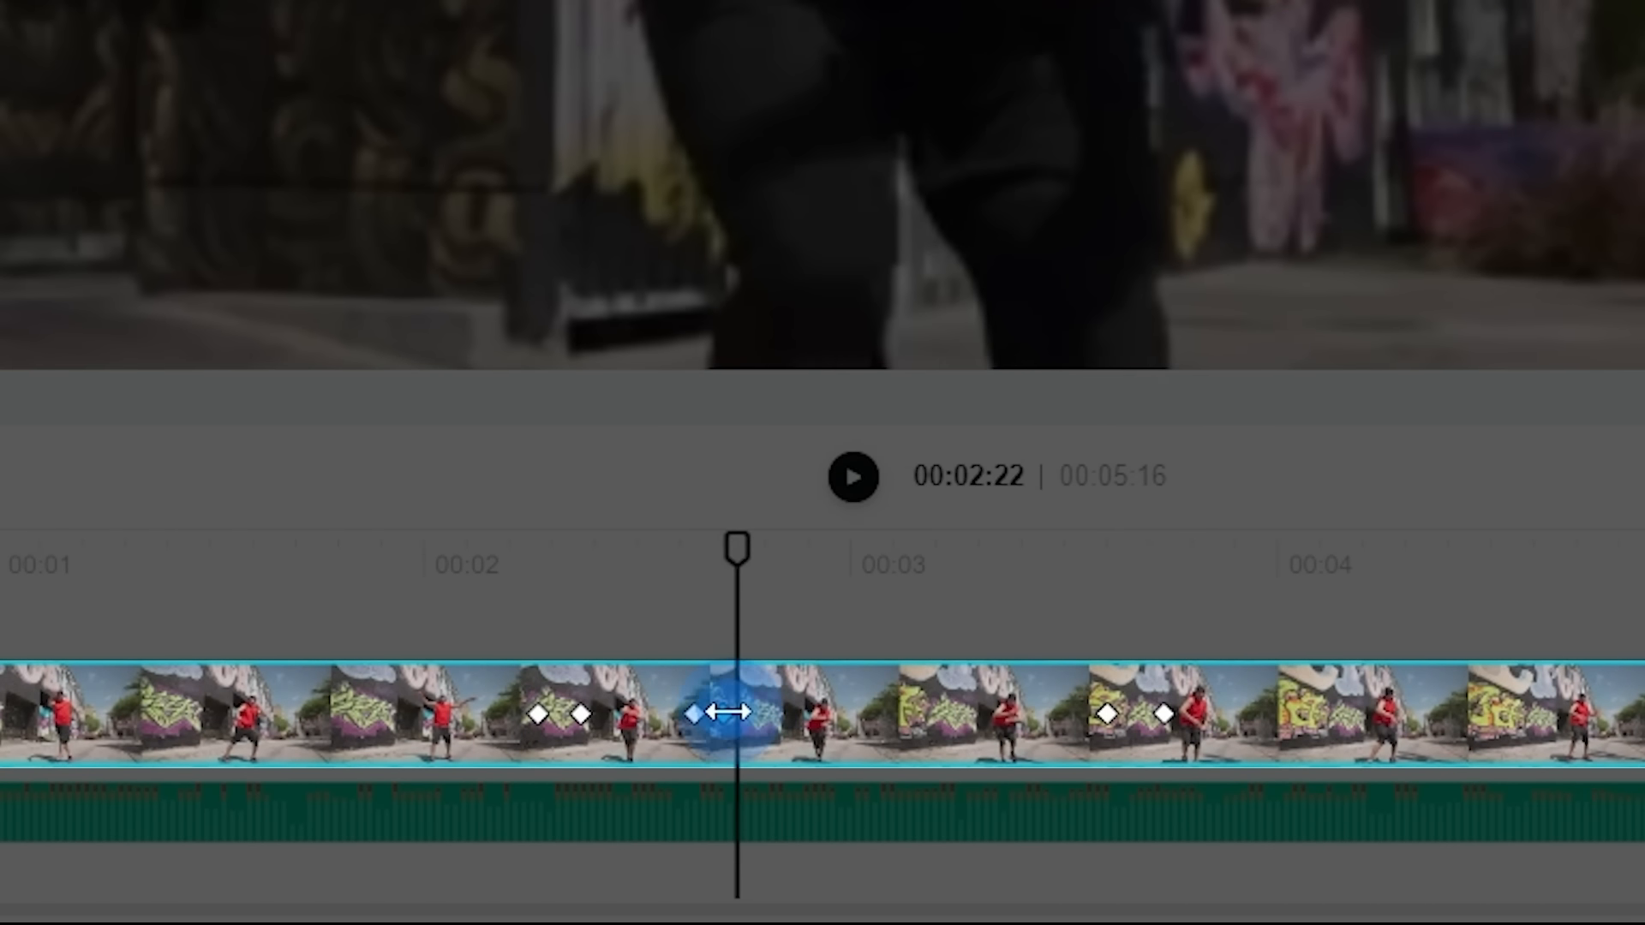
pyautogui.click(1178, 714)
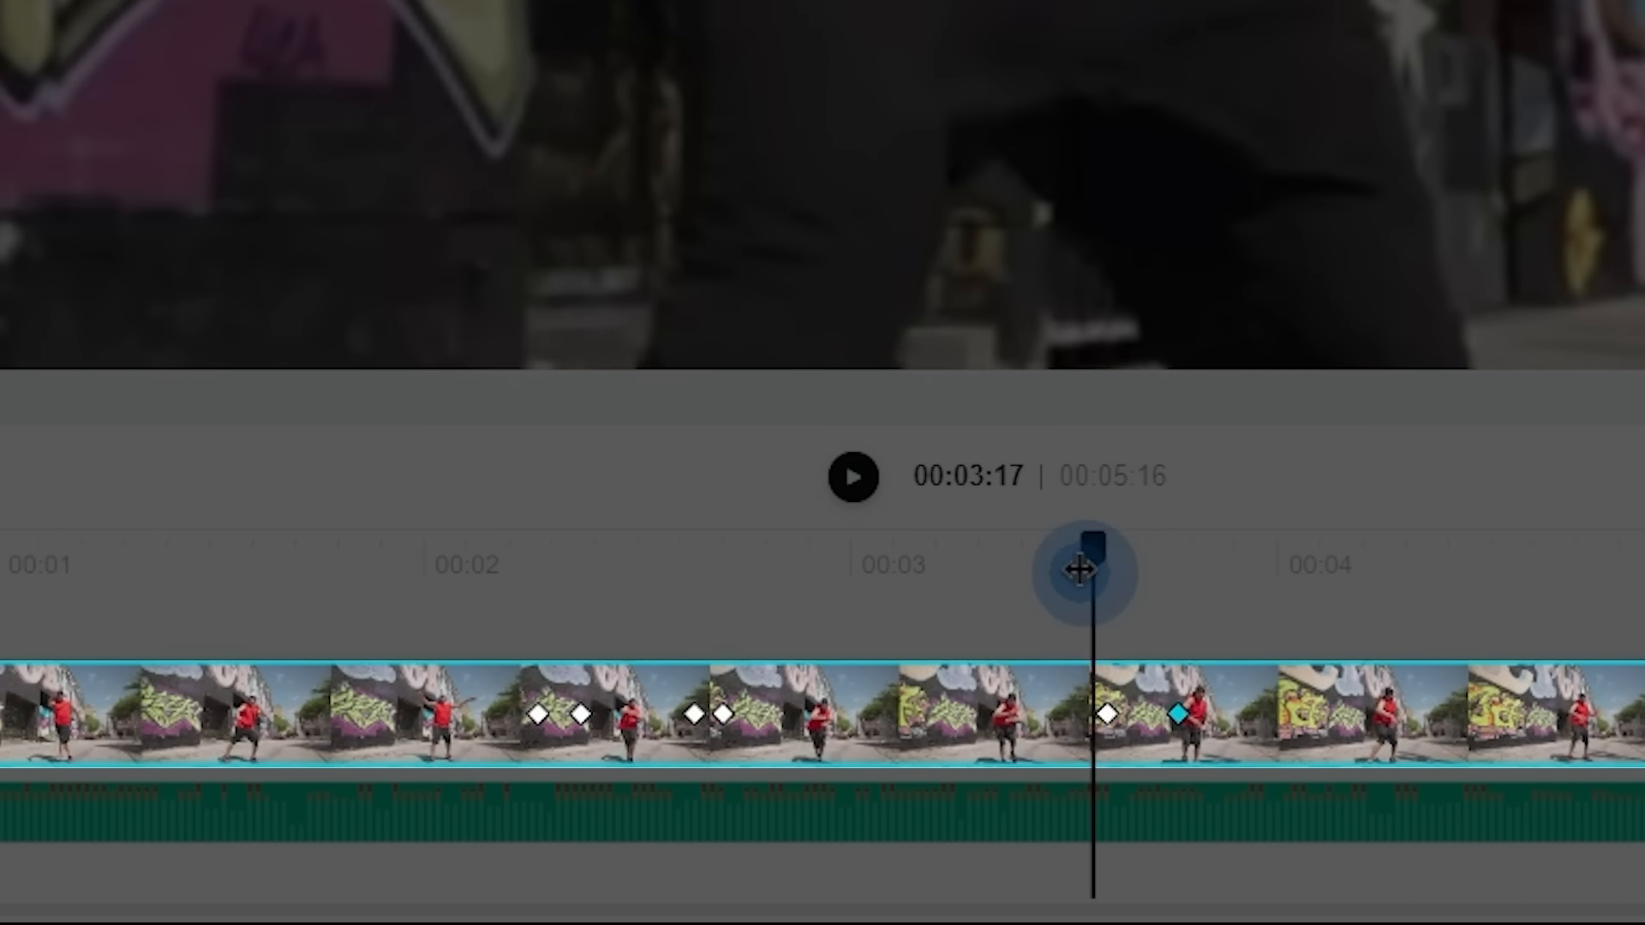